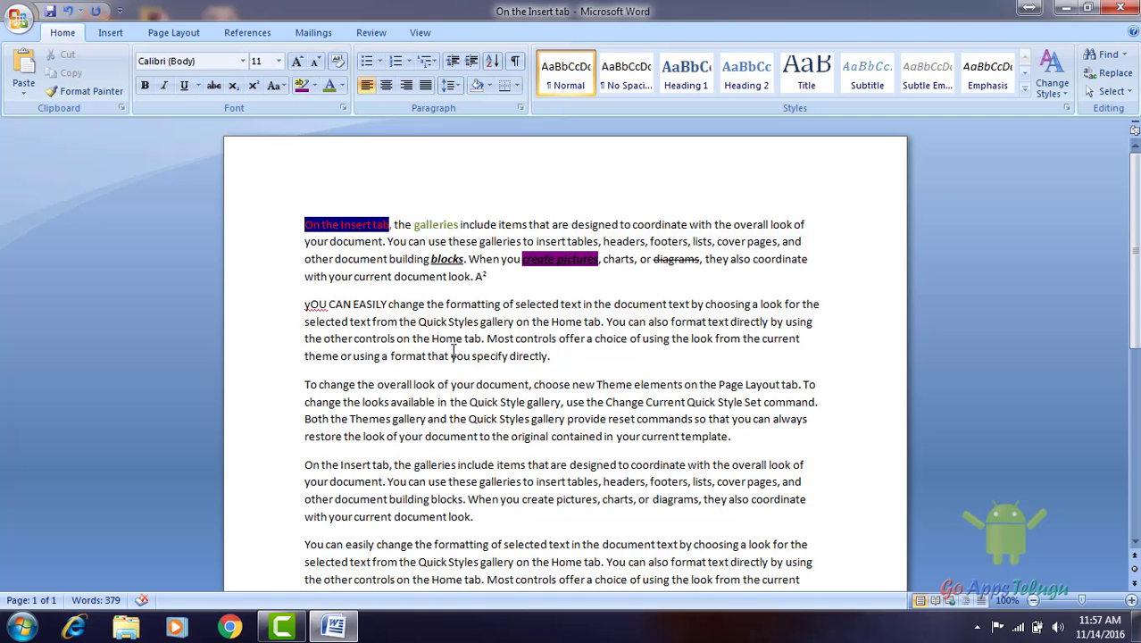
- Break the second paragraph before 'You can also format' and before 'Most controls offer'
click(608, 322)
key(Return)
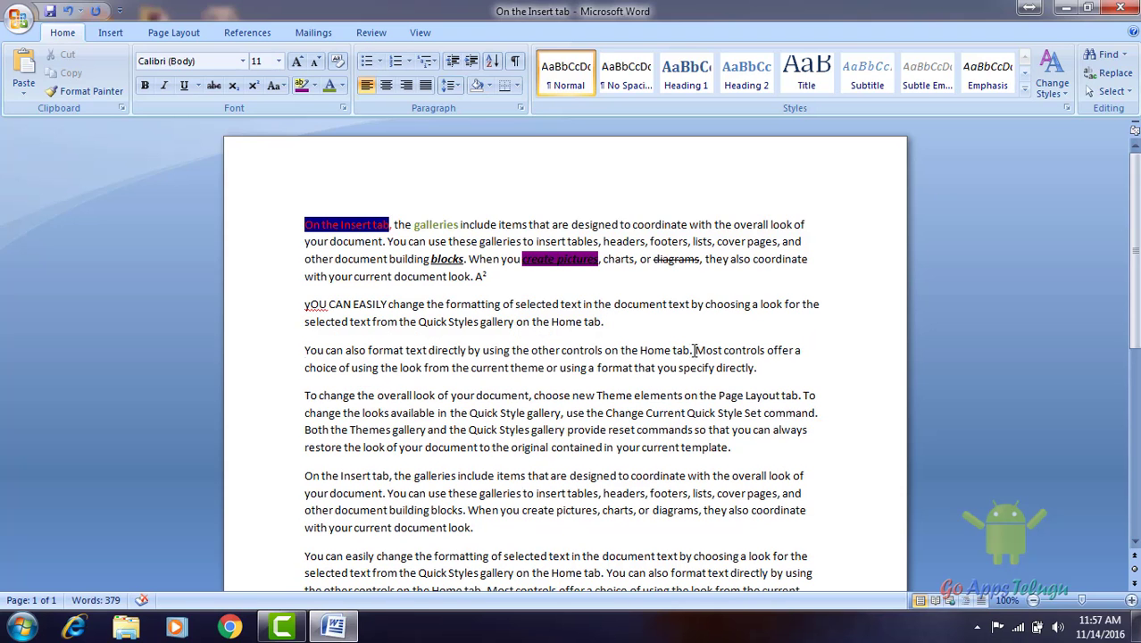
click(697, 350)
key(Return)
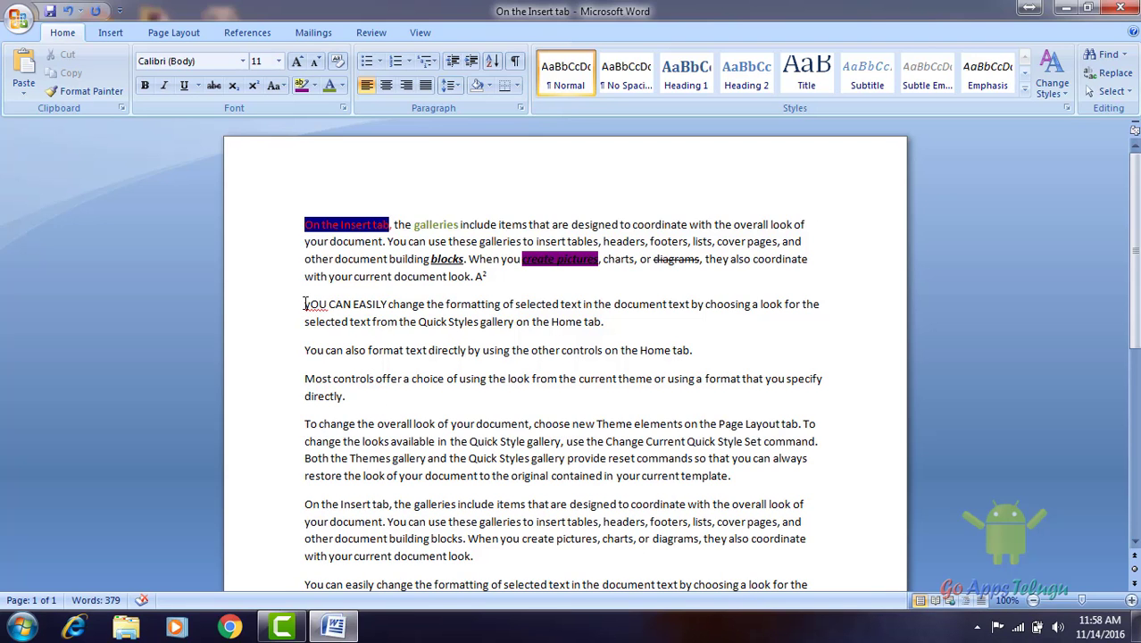
- Select the three resulting paragraphs
drag(303, 305, 377, 357)
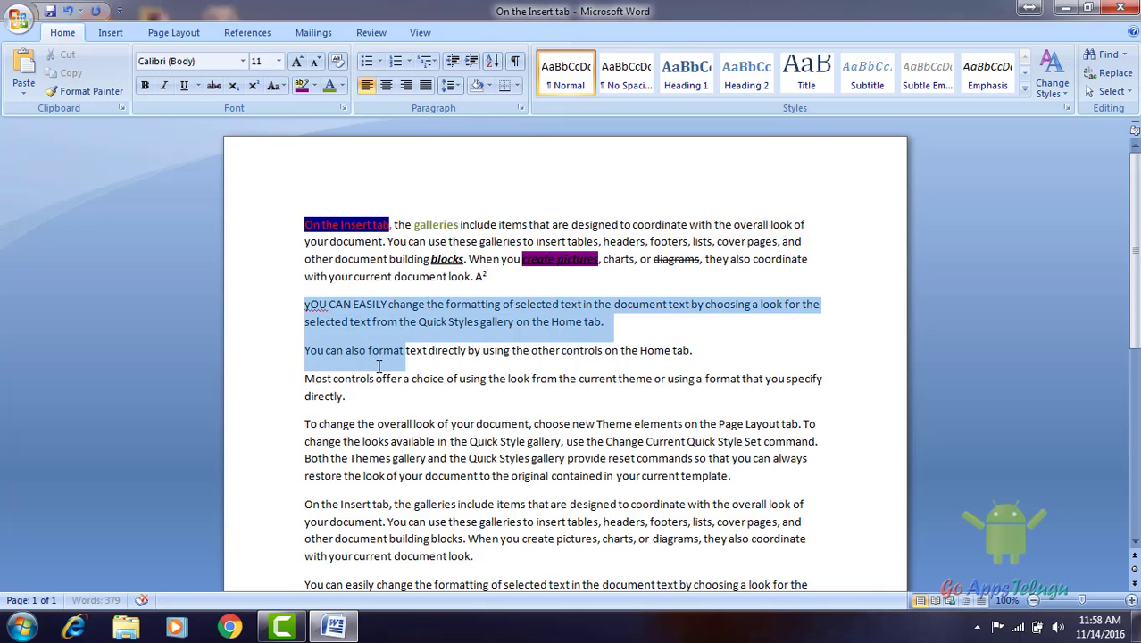
click(369, 323)
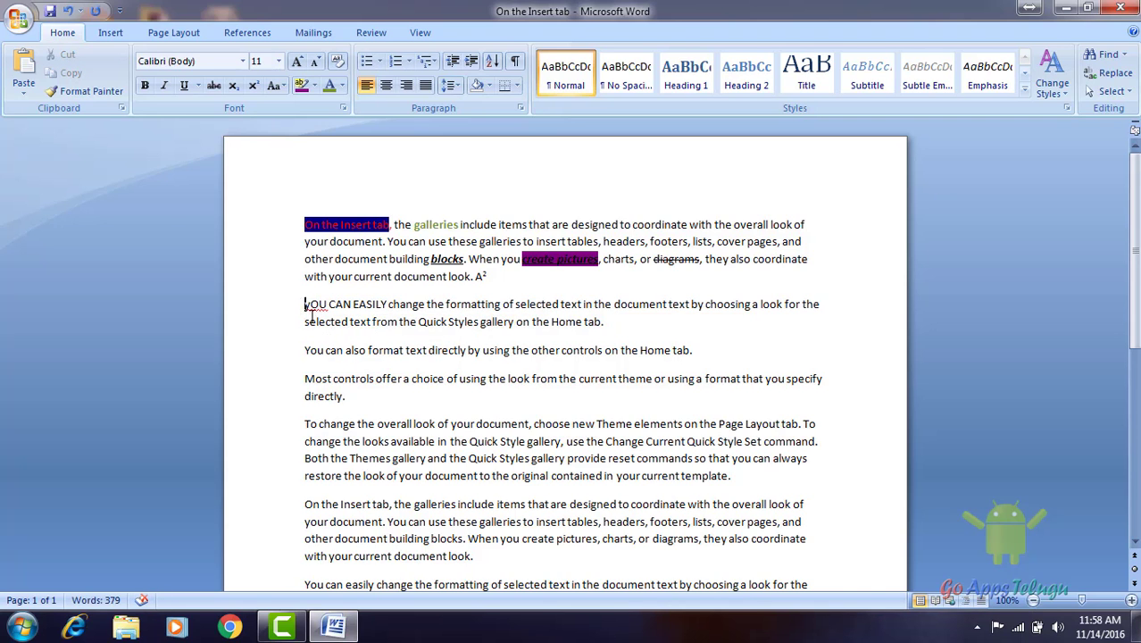
drag(305, 305, 364, 398)
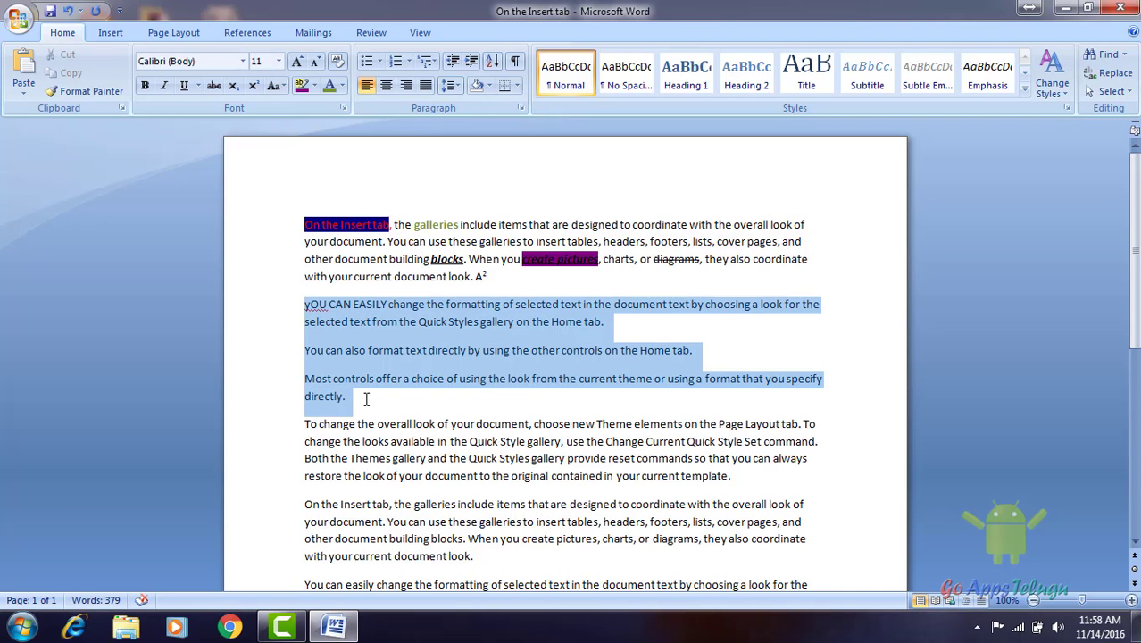
- Apply the multicoloured Bullet Library bullet to the three selected paragraphs
click(380, 63)
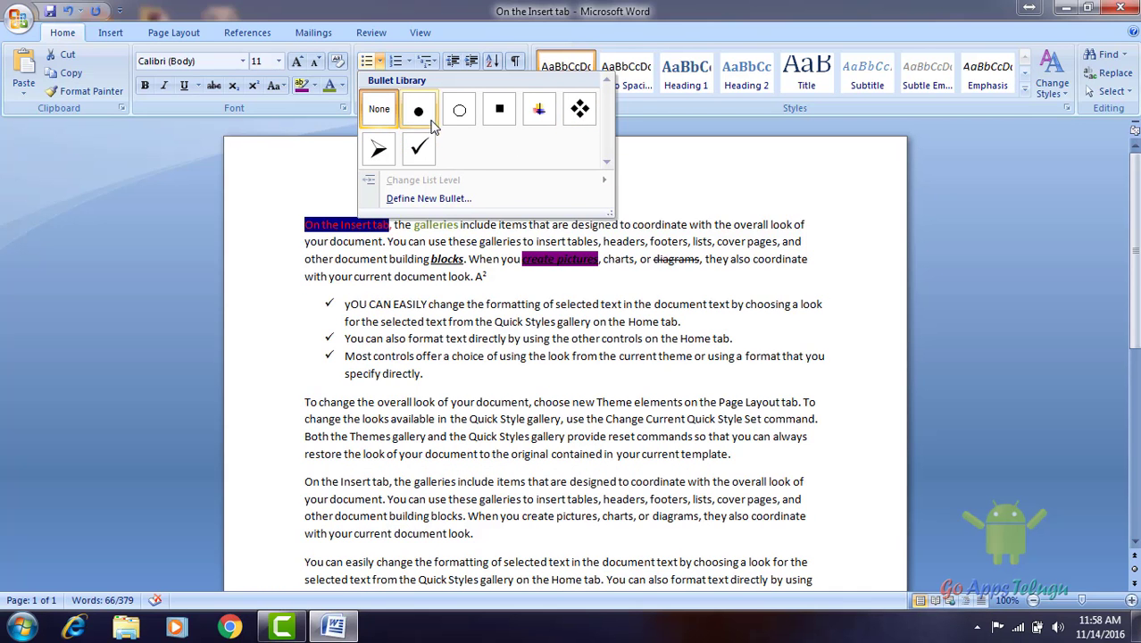
click(540, 111)
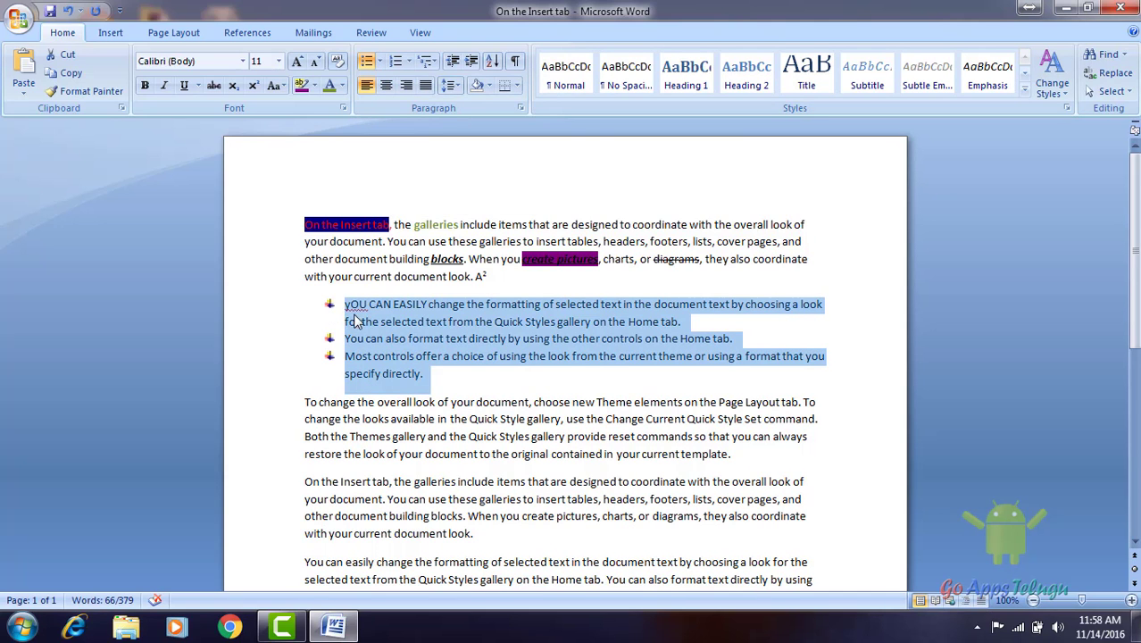
click(448, 357)
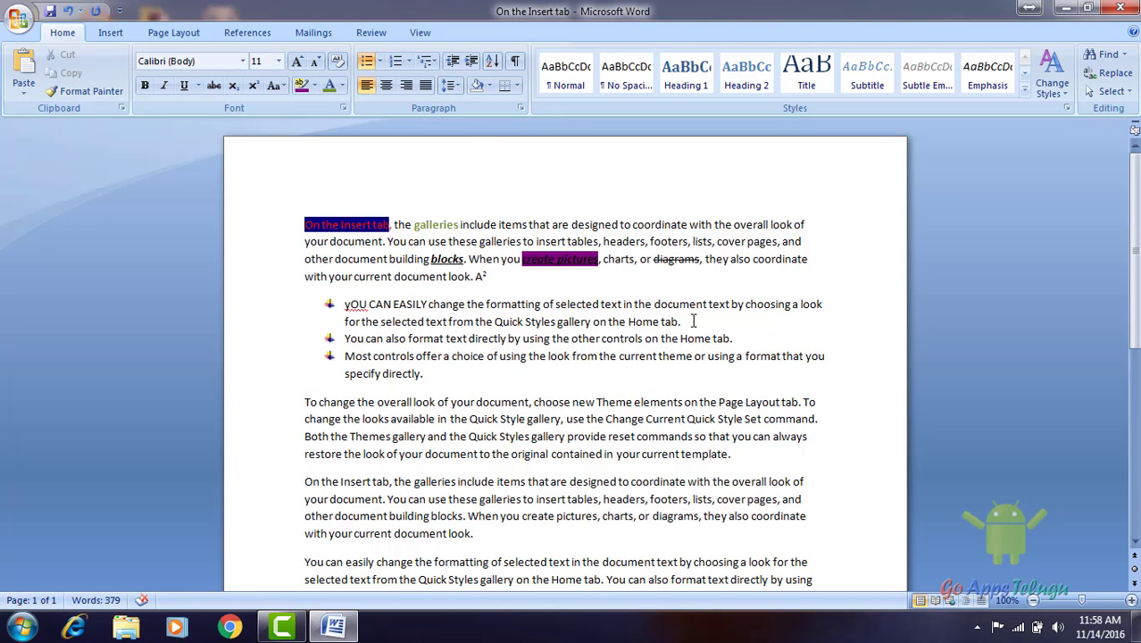
- Add an empty item after the first bullet and demote it to a hollow-circle sub-item
click(693, 321)
key(Return)
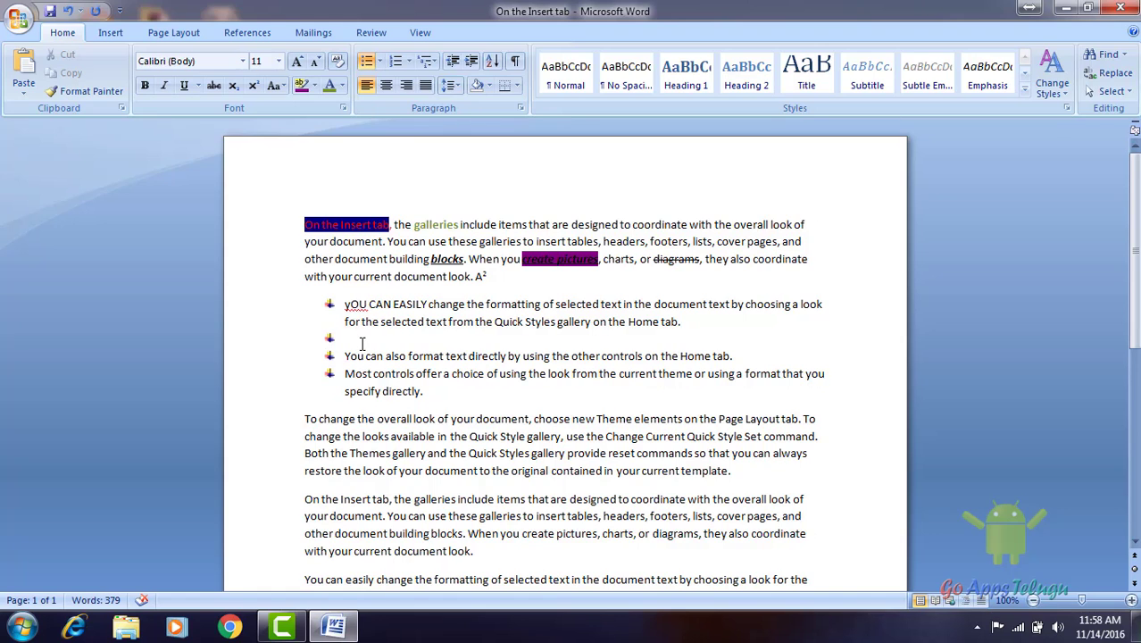
key(BackSpace)
text(o)
- Give the sub-item a four-diamond bullet and type 'Jfjsdlfjslfdsfsdf\' into it
double_click(384, 340)
click(381, 63)
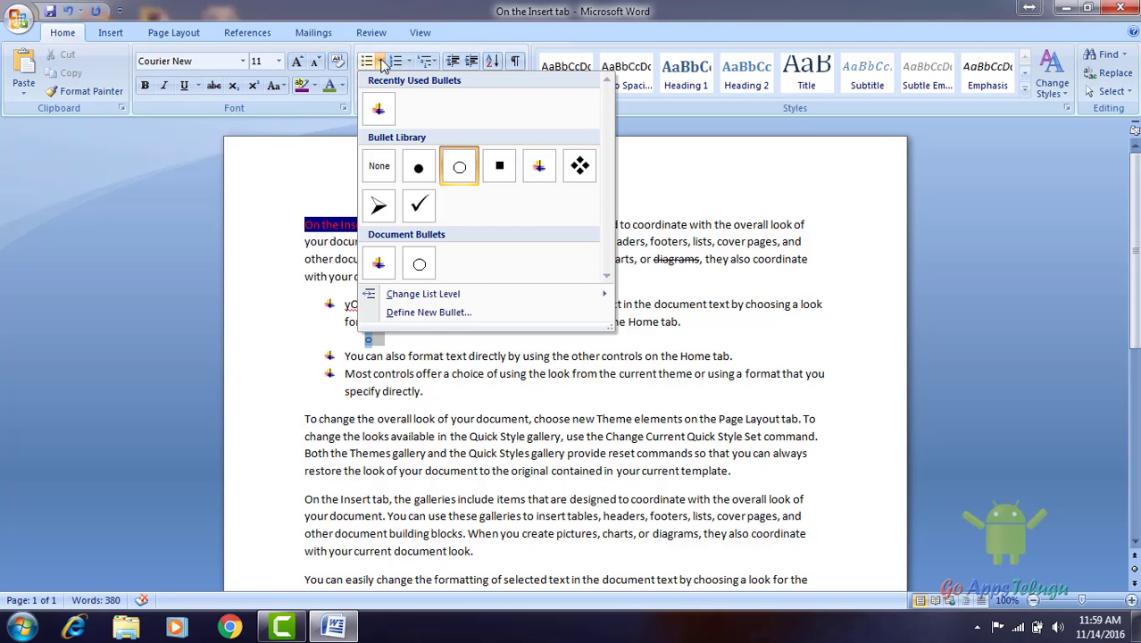
click(579, 166)
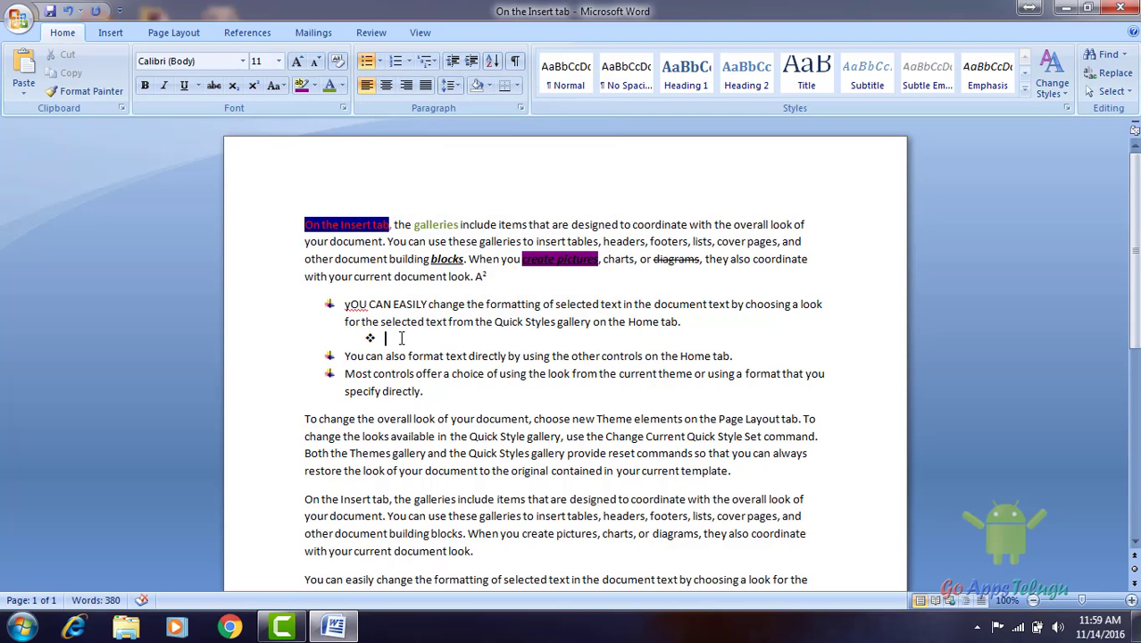
text(Jfjsdl)
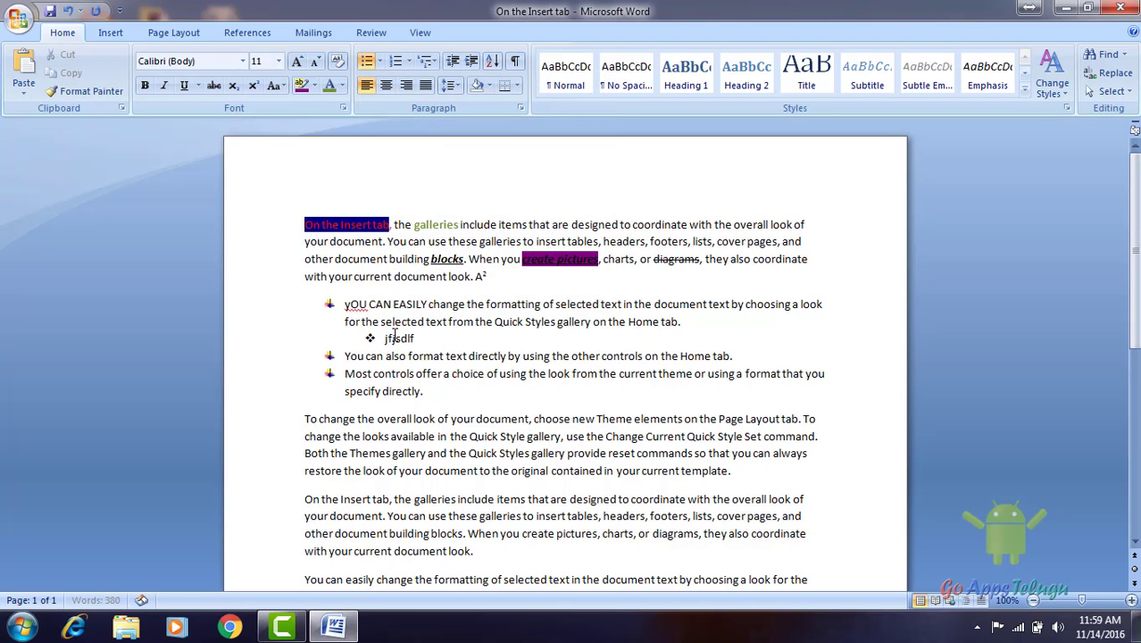
text(fjslfdsfsdf\\)
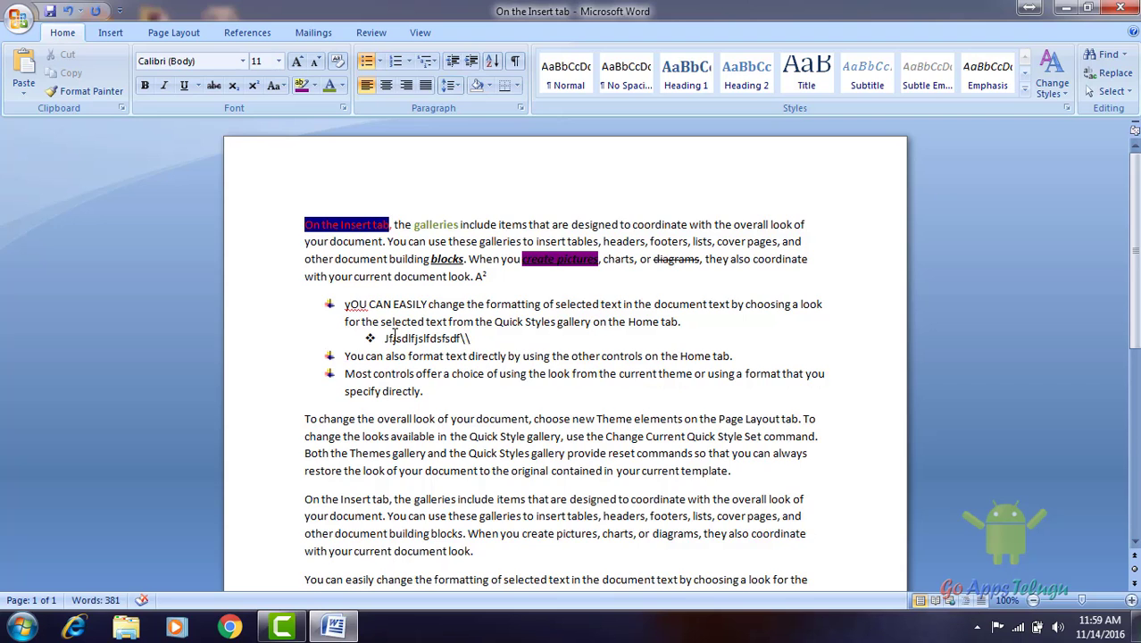
- Add two deeper nested items reading 'Slfjsdlfjsflijsdff' and 'sldfsdlfjsdf'
key(Return)
key(Tab)
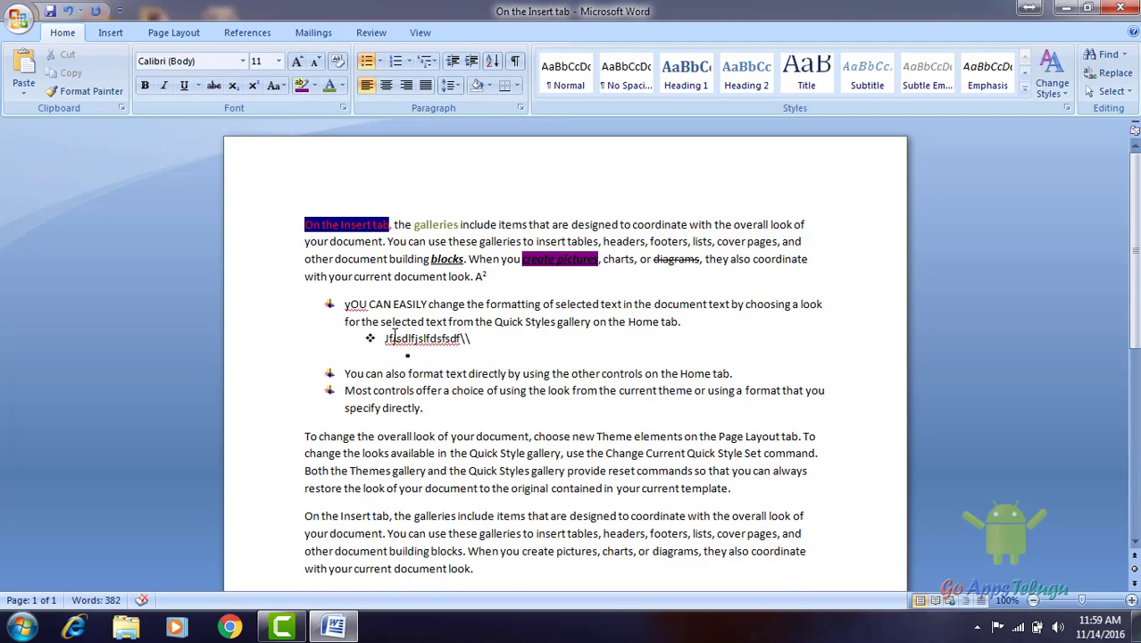
text(Slfjsdlfjsflijsdff)
key(Return)
key(Tab)
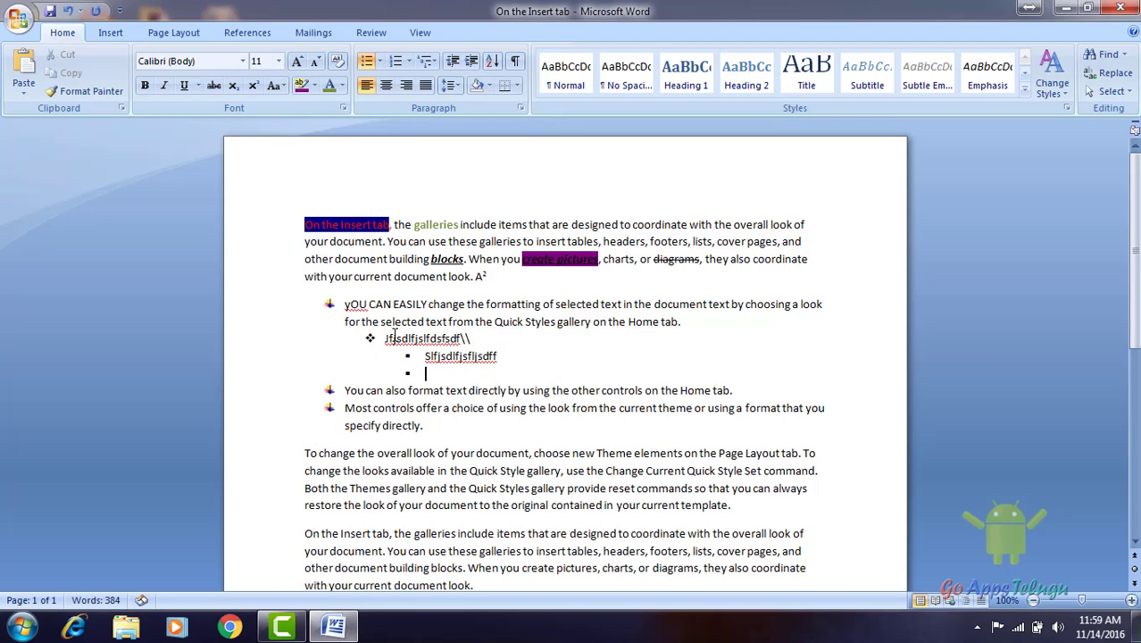
text(sldfsdlfjsdf)
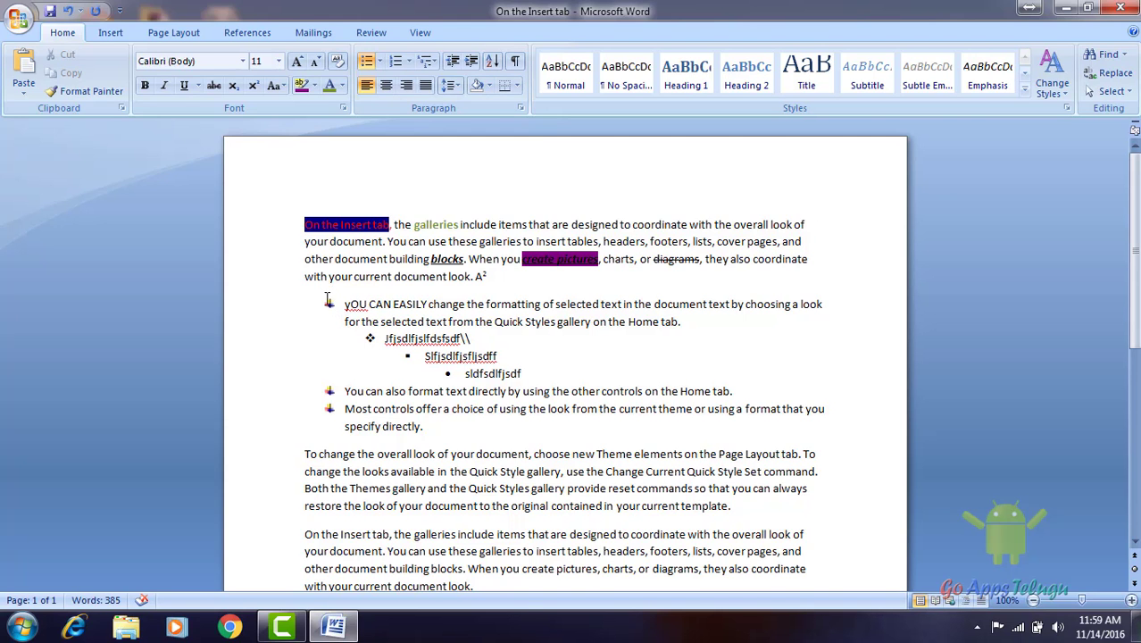
- Number the three top-level items 1., 2., 3
click(328, 303)
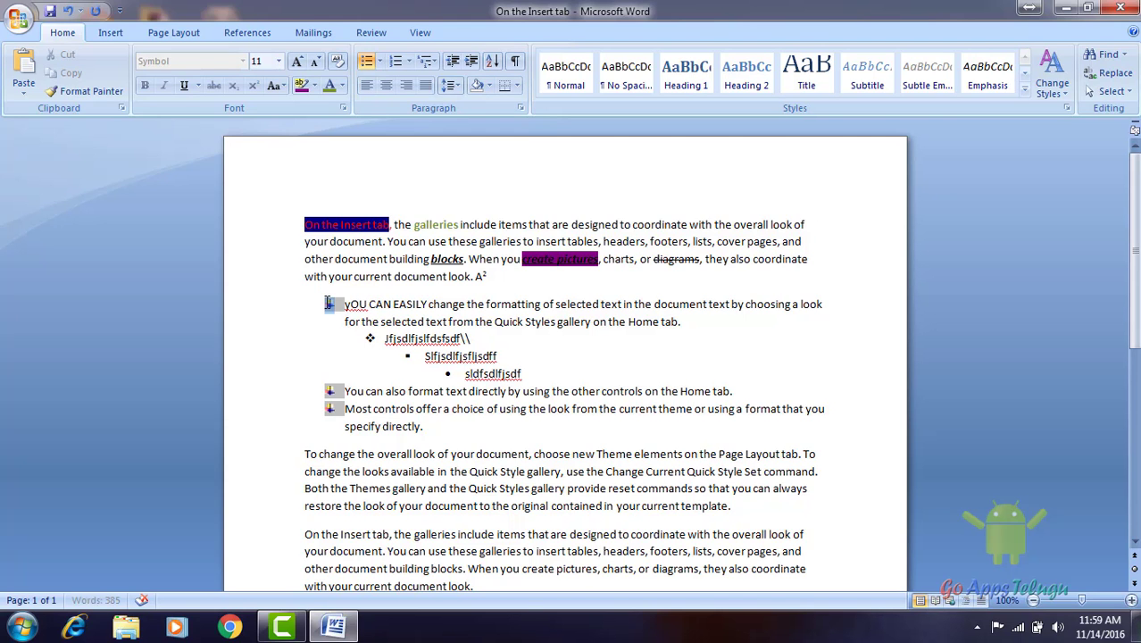
click(409, 62)
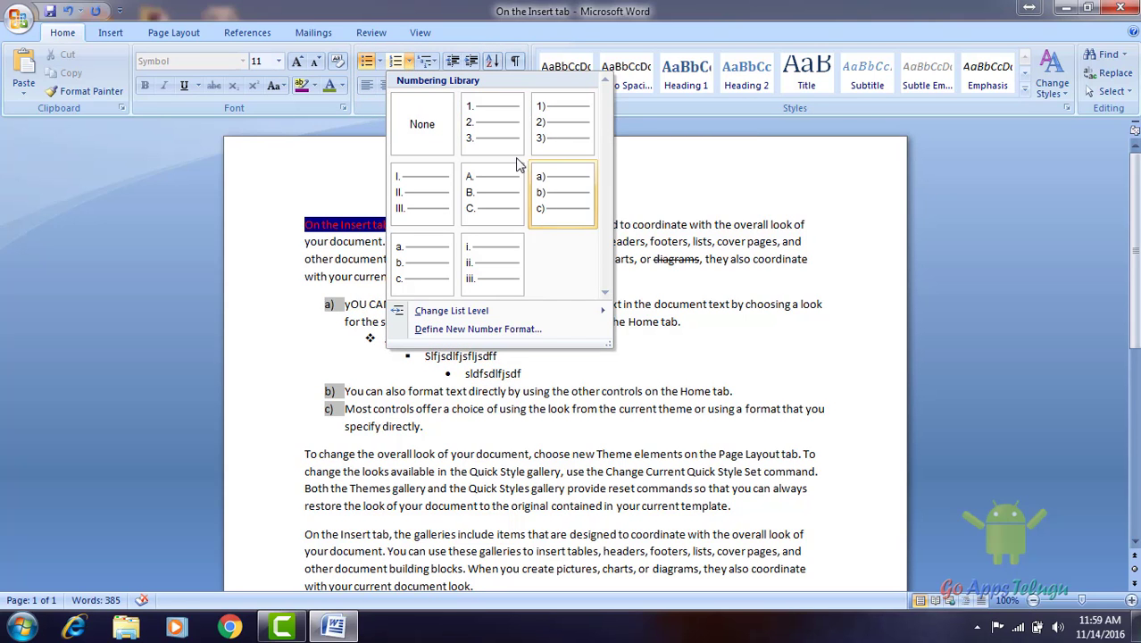
click(500, 133)
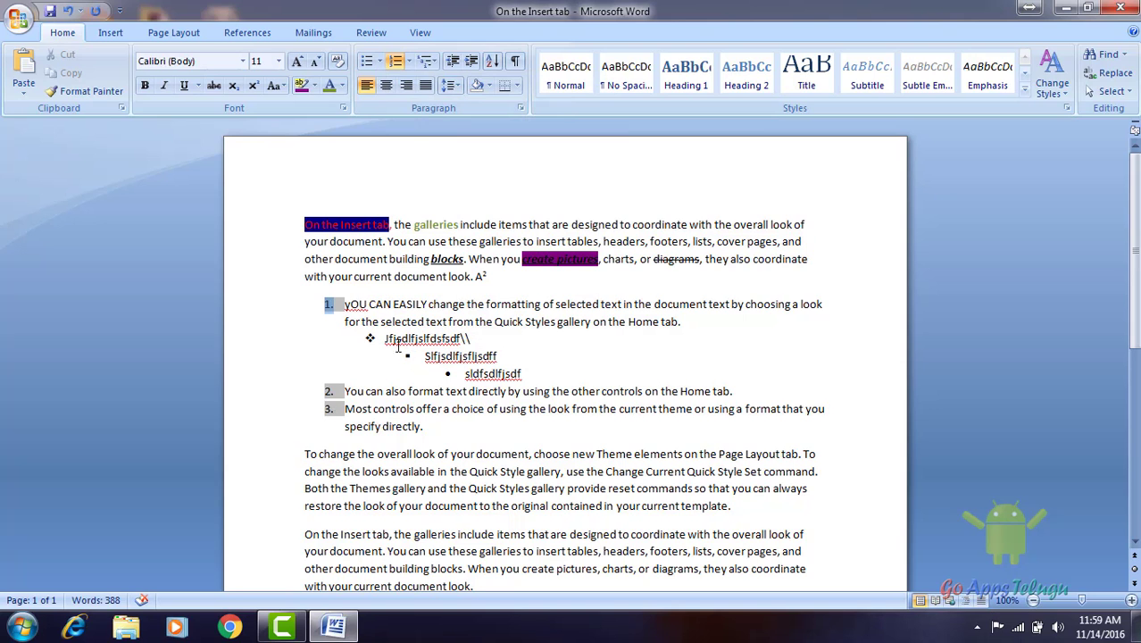
- Replace the sub-item's diamond bullet with 1. numbering
click(370, 339)
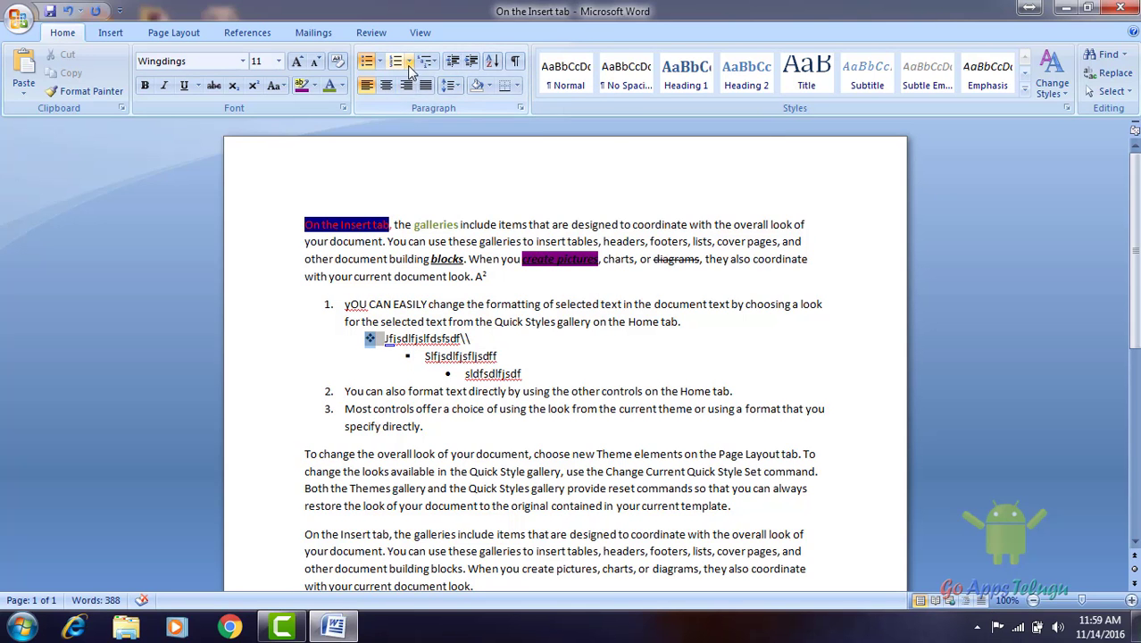
click(409, 60)
click(492, 212)
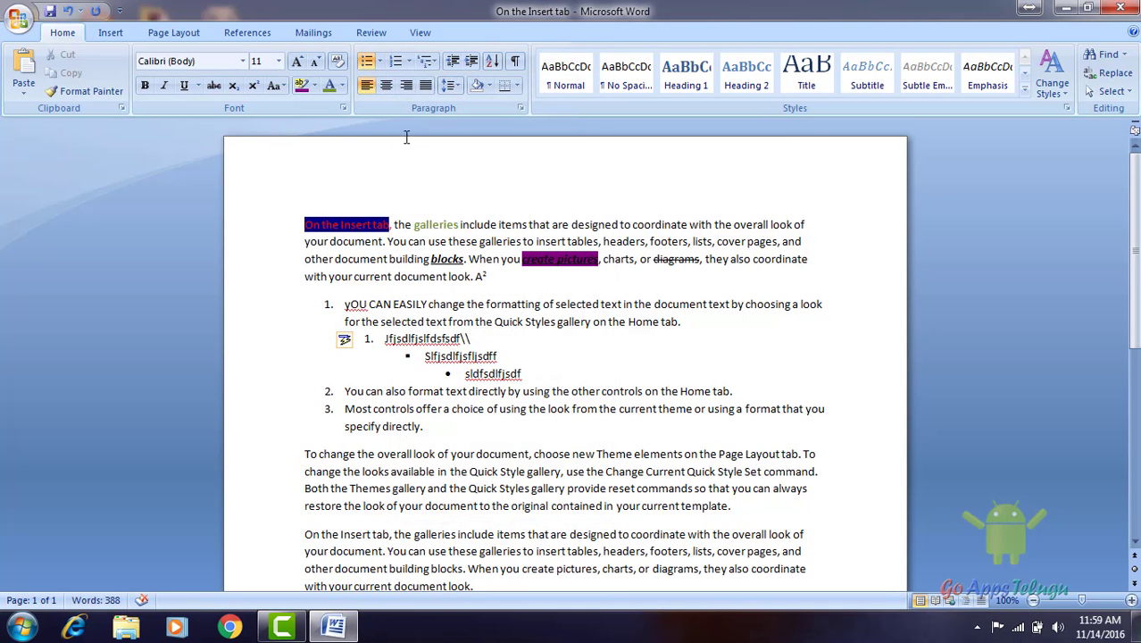
- Number the third-level item 1) and the fourth-level item i
click(409, 60)
click(536, 215)
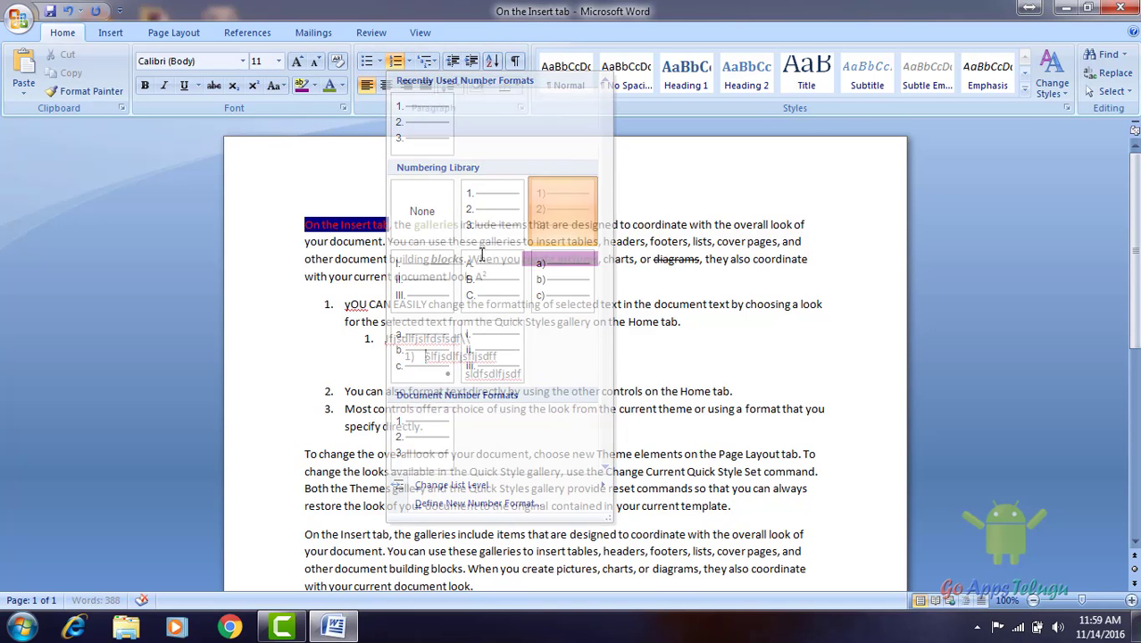
click(409, 61)
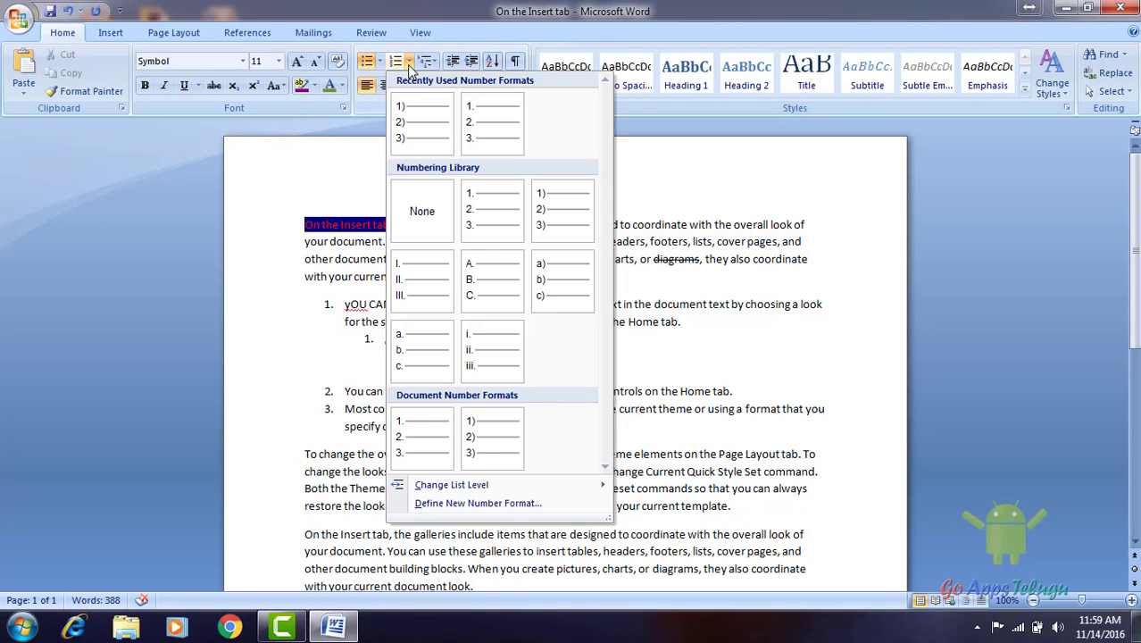
click(466, 361)
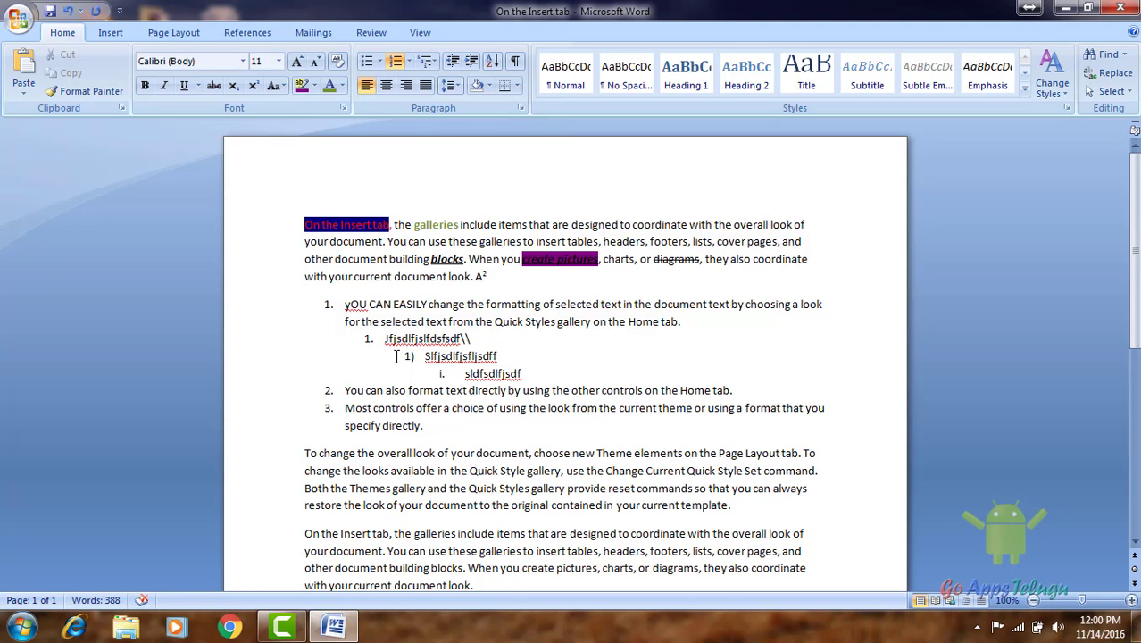
- Add the Bullets command to the Quick Access Toolbar without changing any bullets
click(120, 11)
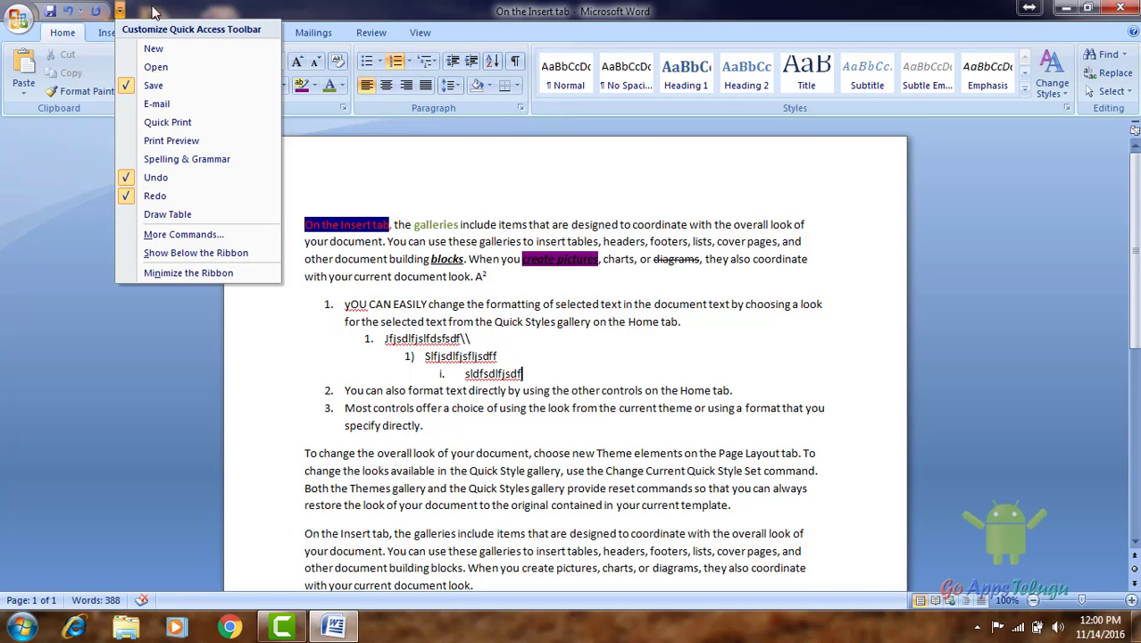
click(191, 7)
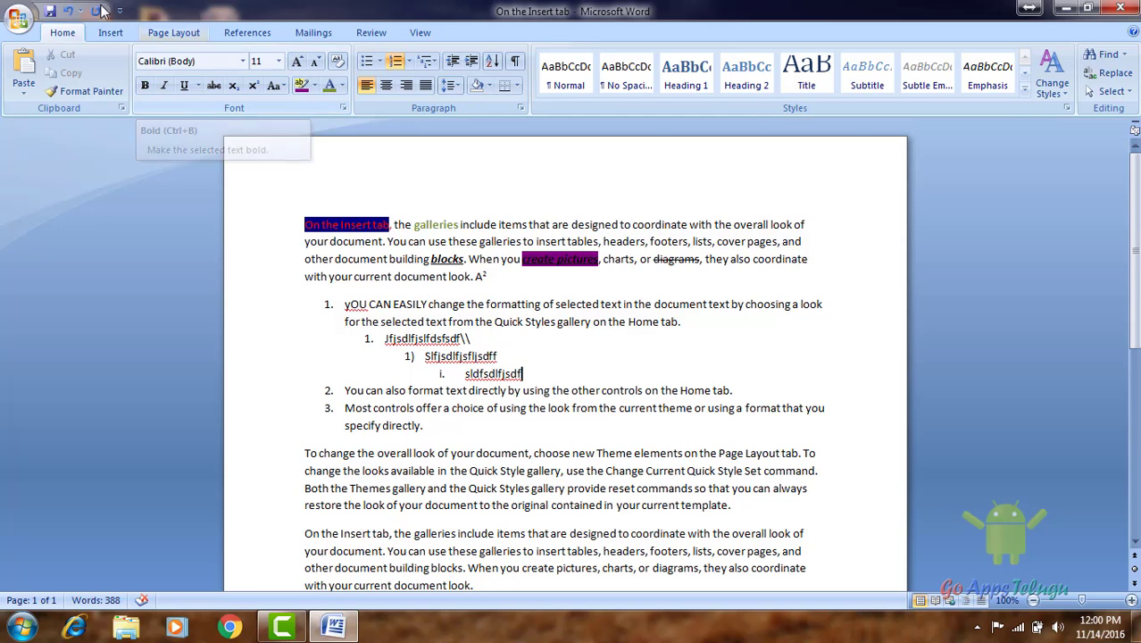
right_click(366, 66)
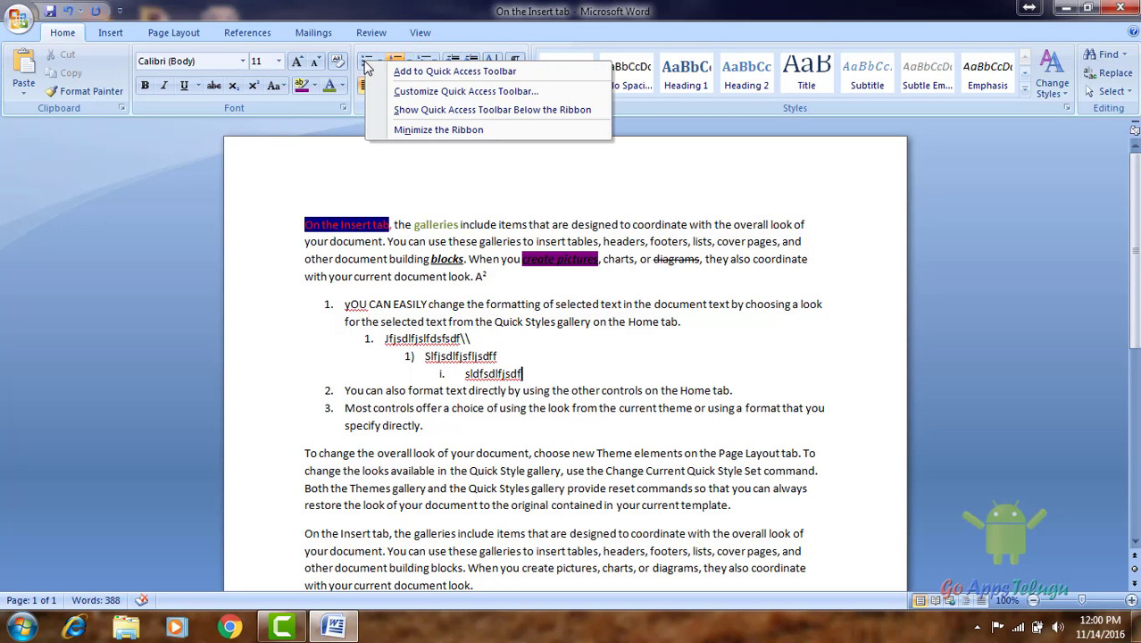
click(511, 77)
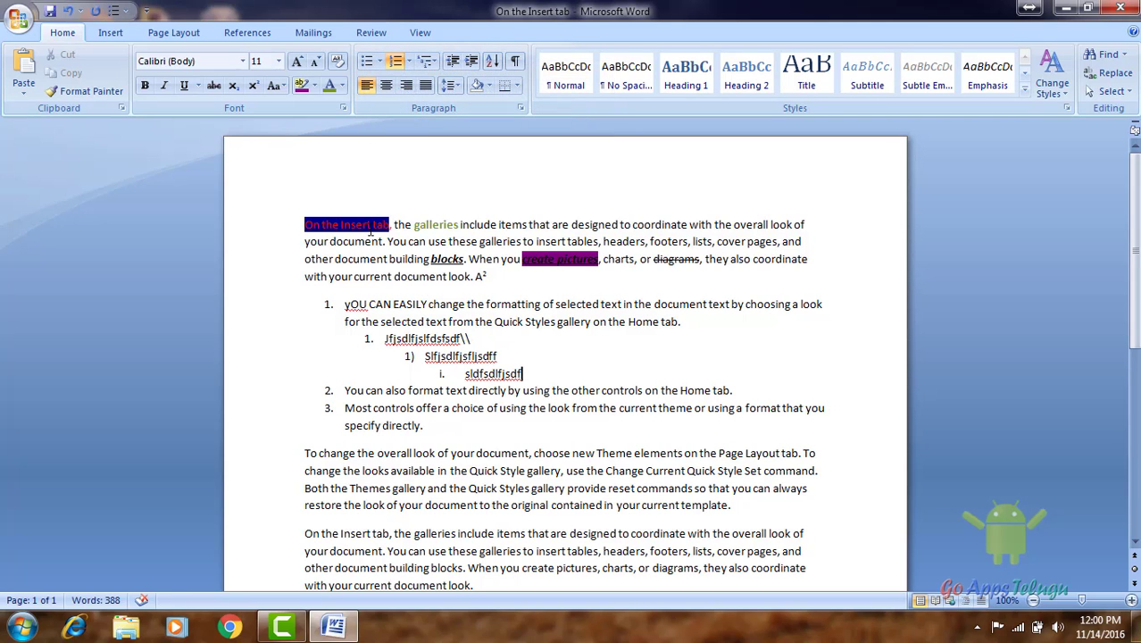
click(125, 12)
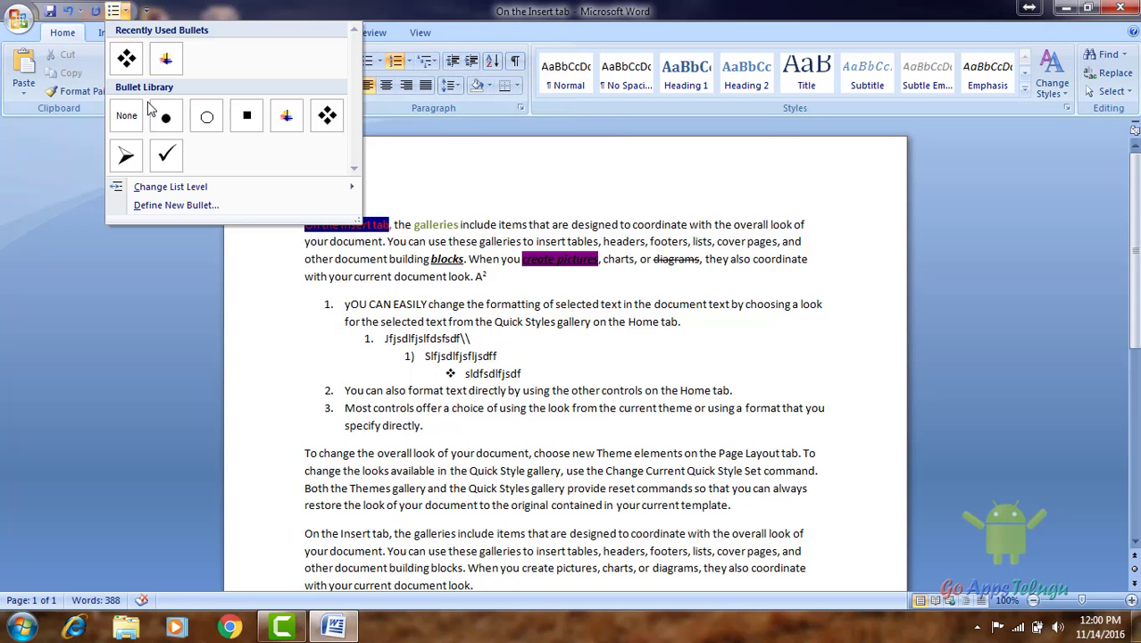
click(417, 422)
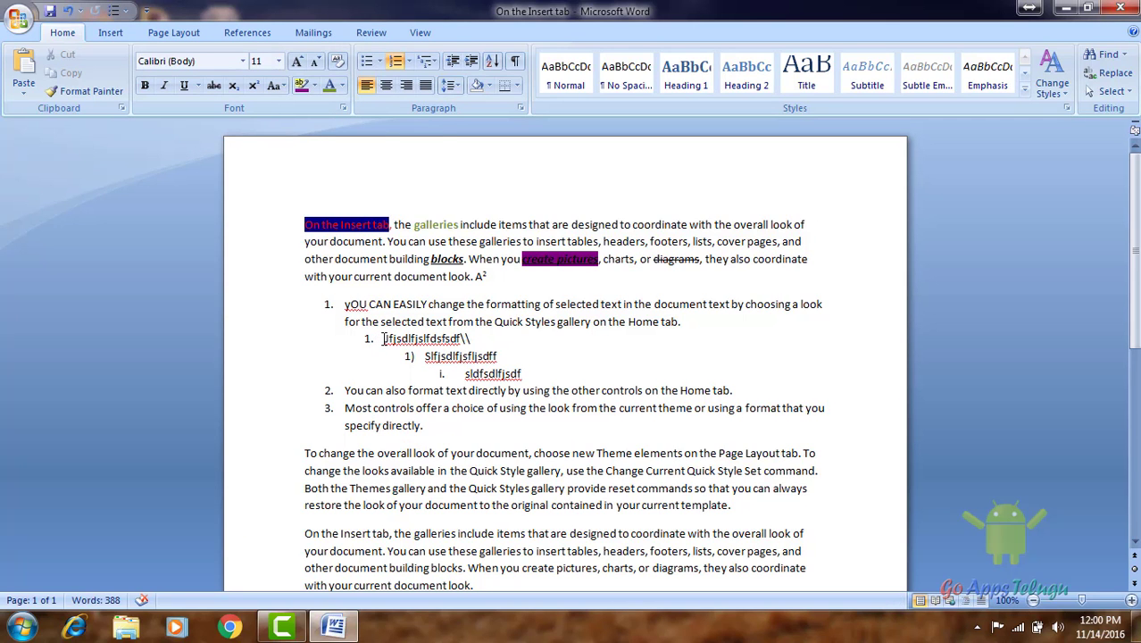
- Undo the numbering, nested sub-items and their text, leaving three colourful bullets
drag(382, 338, 566, 384)
click(566, 384)
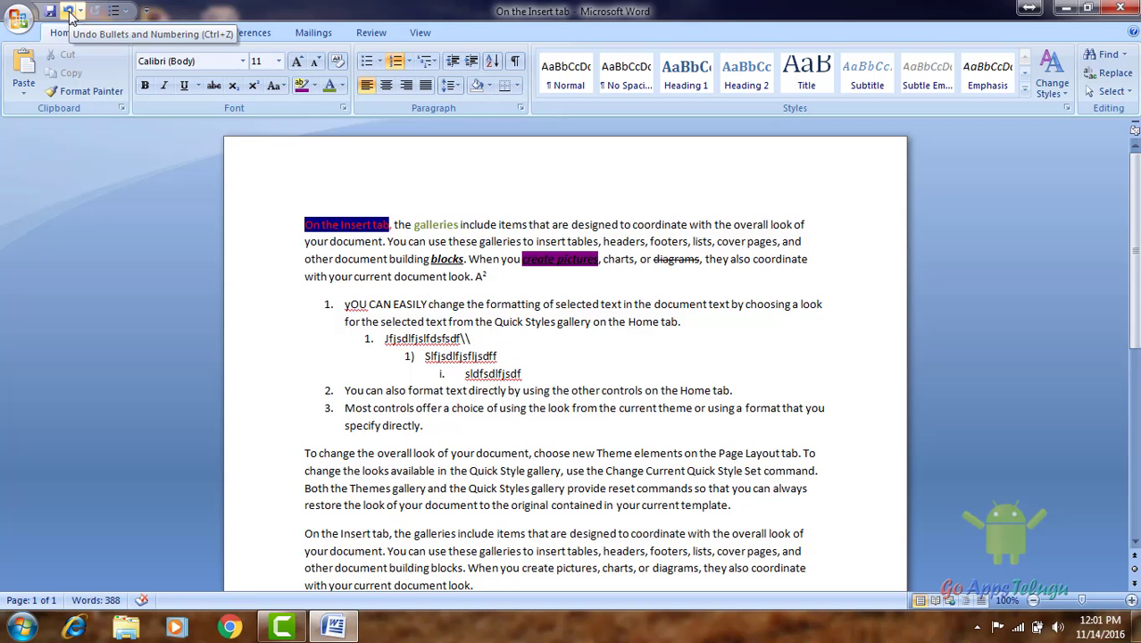
click(70, 12)
click(70, 12)
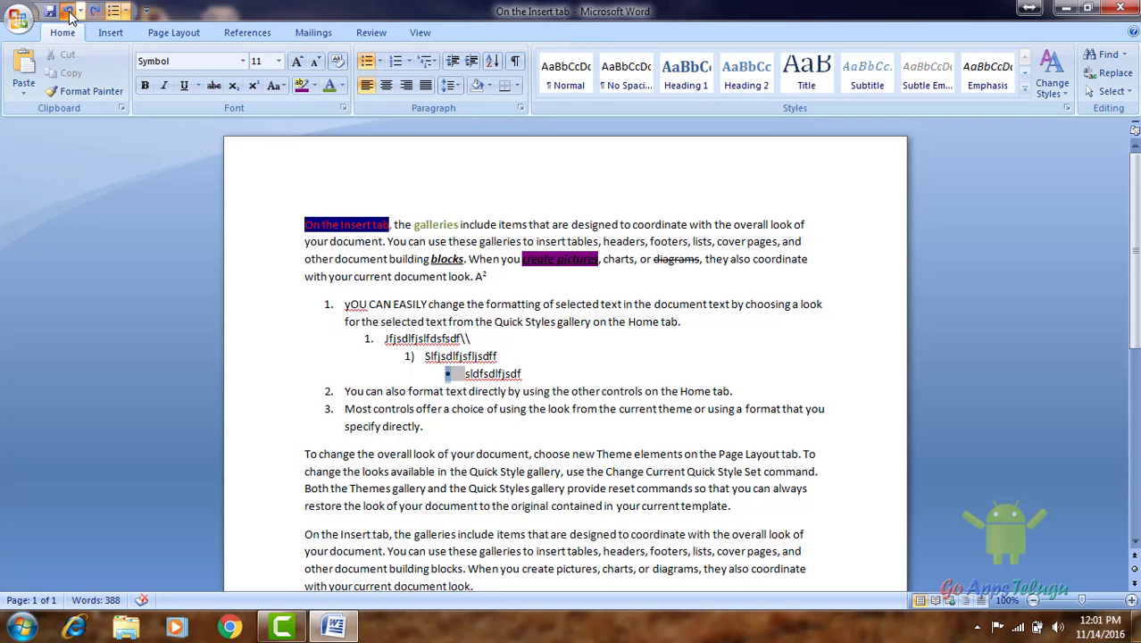
click(69, 12)
click(69, 11)
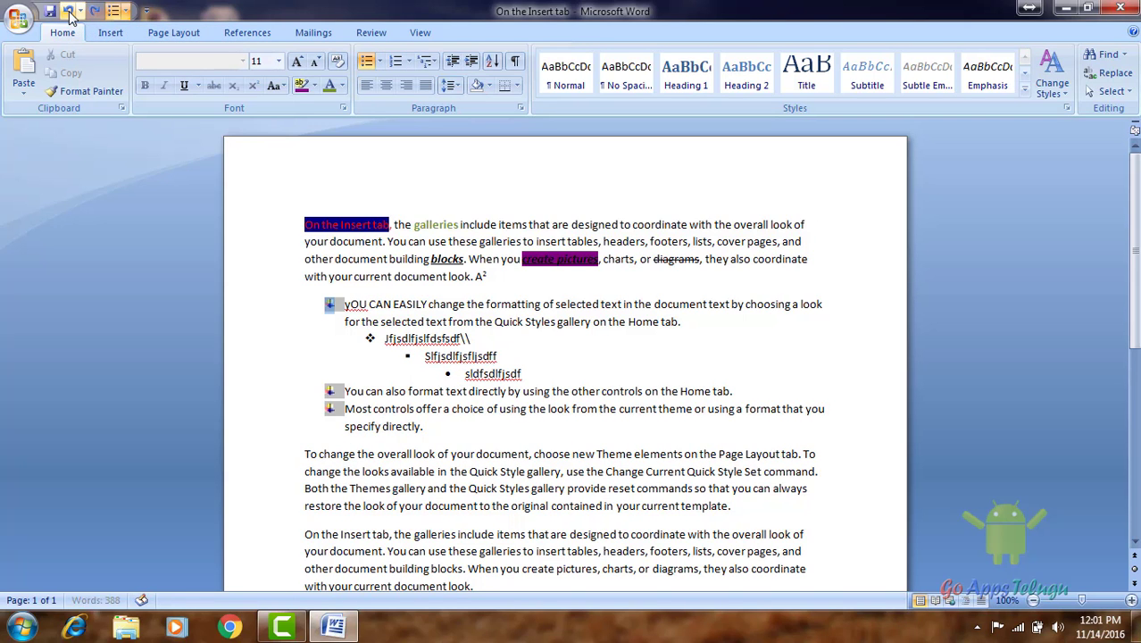
click(70, 12)
click(69, 12)
click(70, 11)
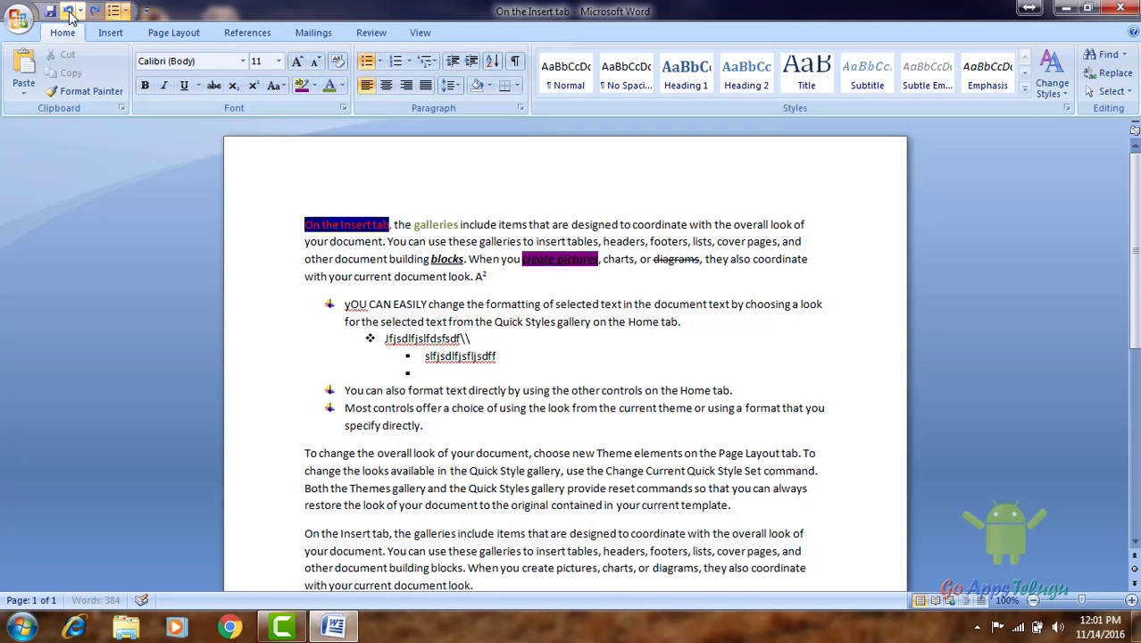
click(70, 11)
click(70, 12)
click(69, 12)
click(69, 11)
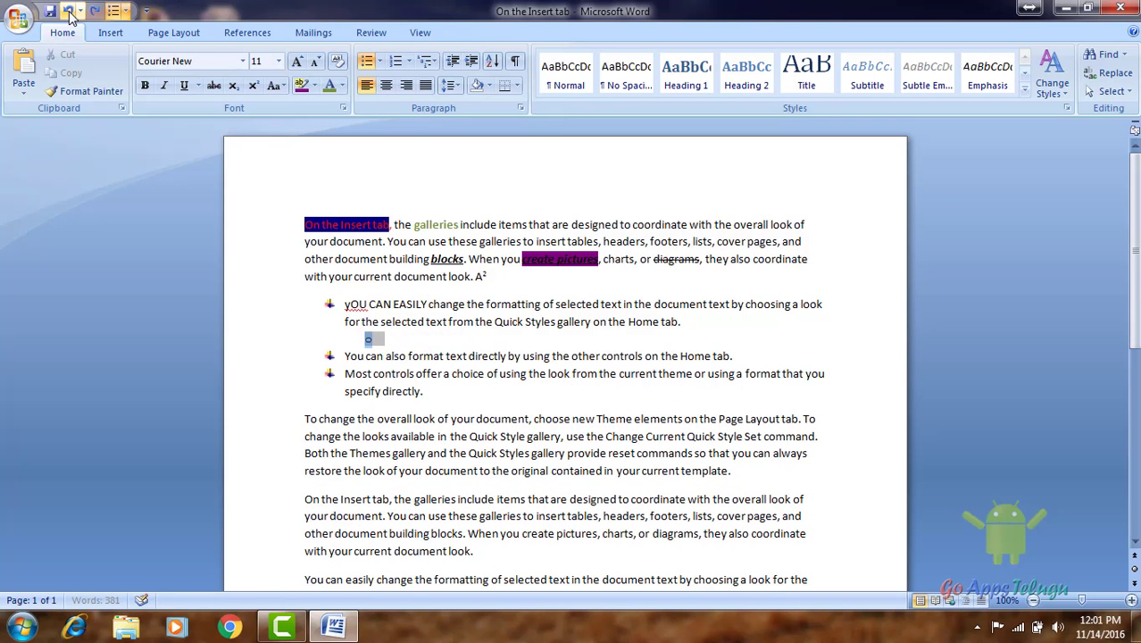
click(70, 12)
click(70, 11)
click(69, 11)
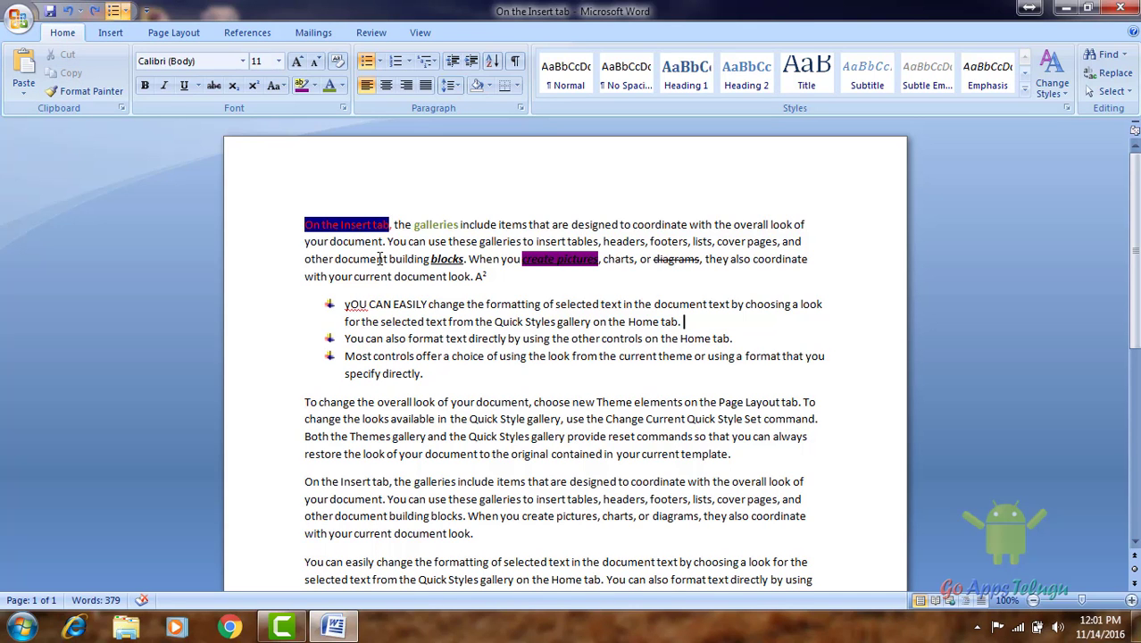
- Redo with Ctrl+Y to restore 1., 1) and i. numbering, then show the Multilevel List library
drag(344, 304, 436, 375)
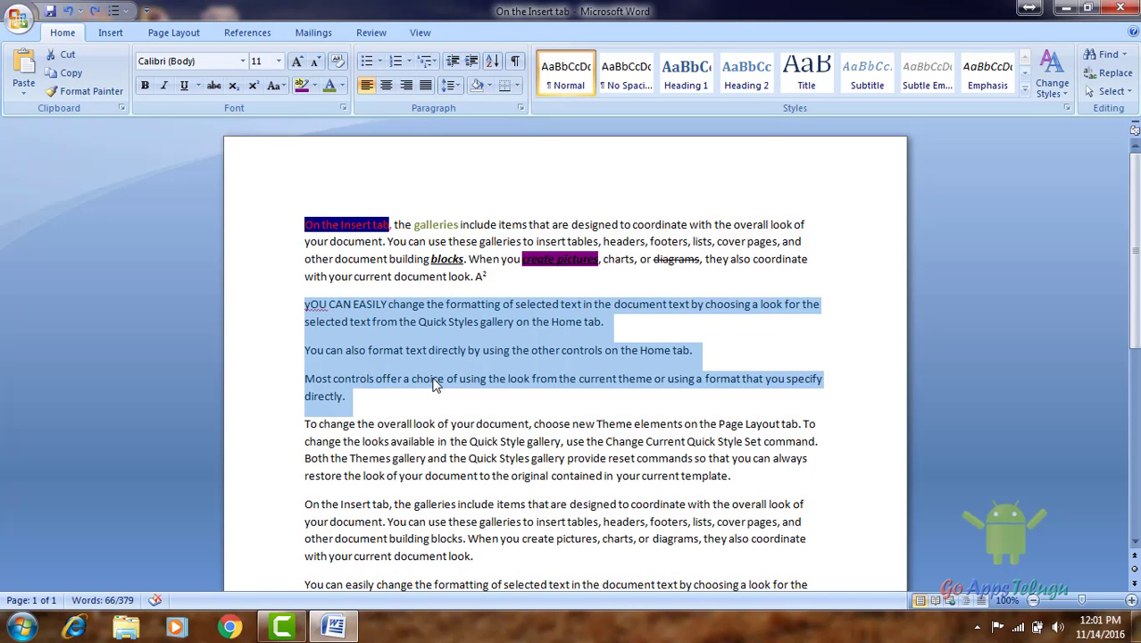
key(ctrl+z)
key(ctrl+z)
key(ctrl+z)
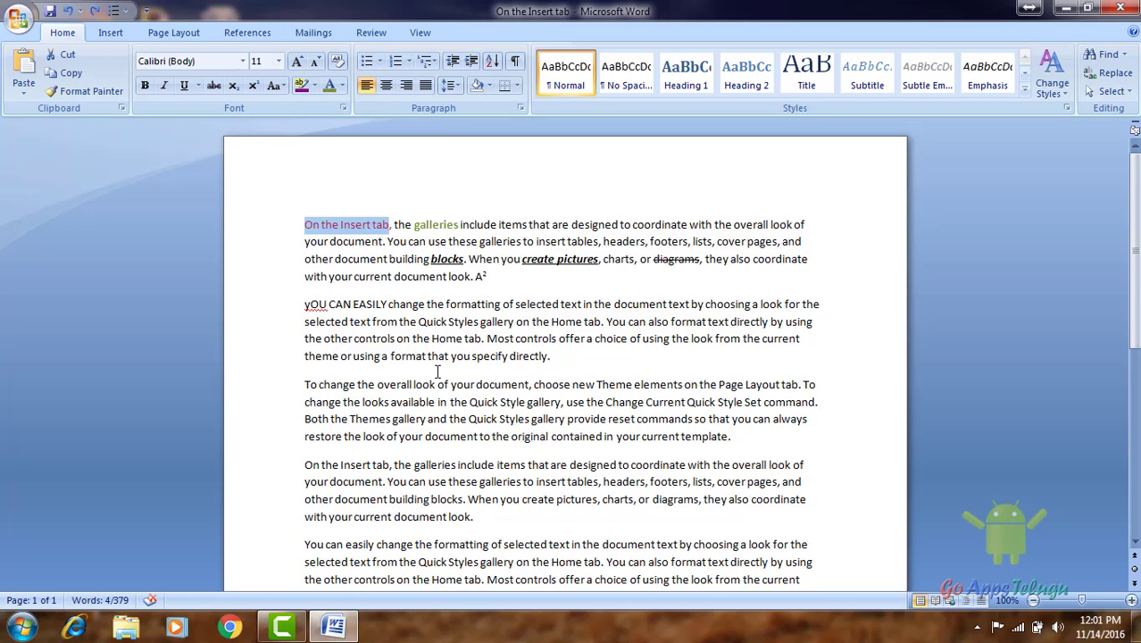
key(ctrl+y)
key(ctrl+y)
key(ctrl+y)
key(ctrl+y)
key(ctrl+y)
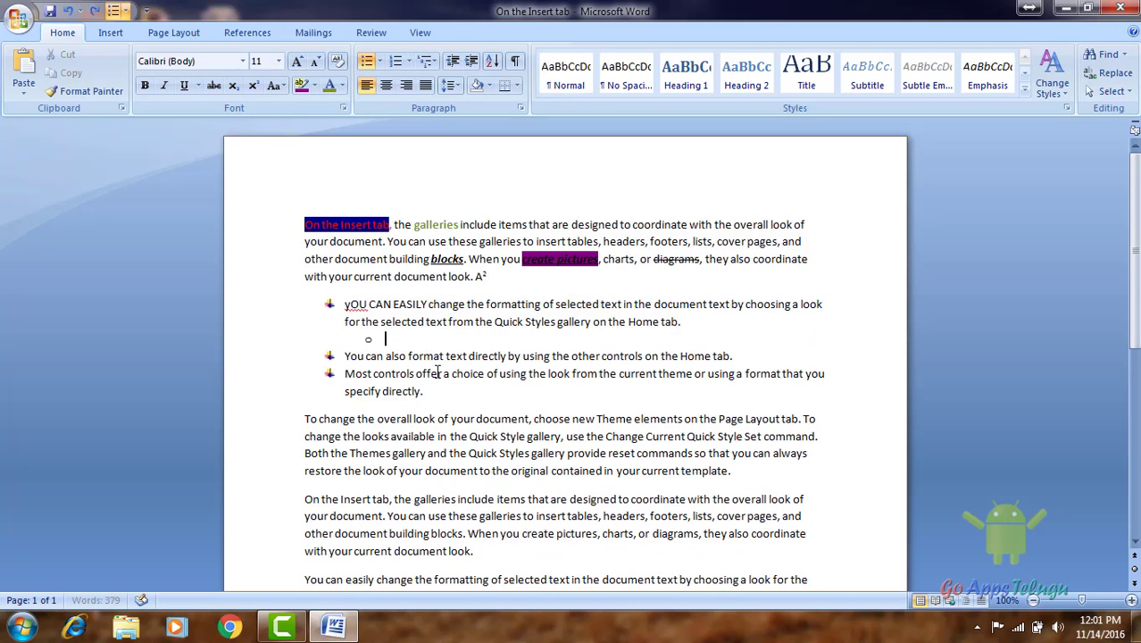
key(ctrl+y)
key(ctrl+y)
key(ctrl+y)
key(ctrl+y)
key(ctrl+y)
key(ctrl+y)
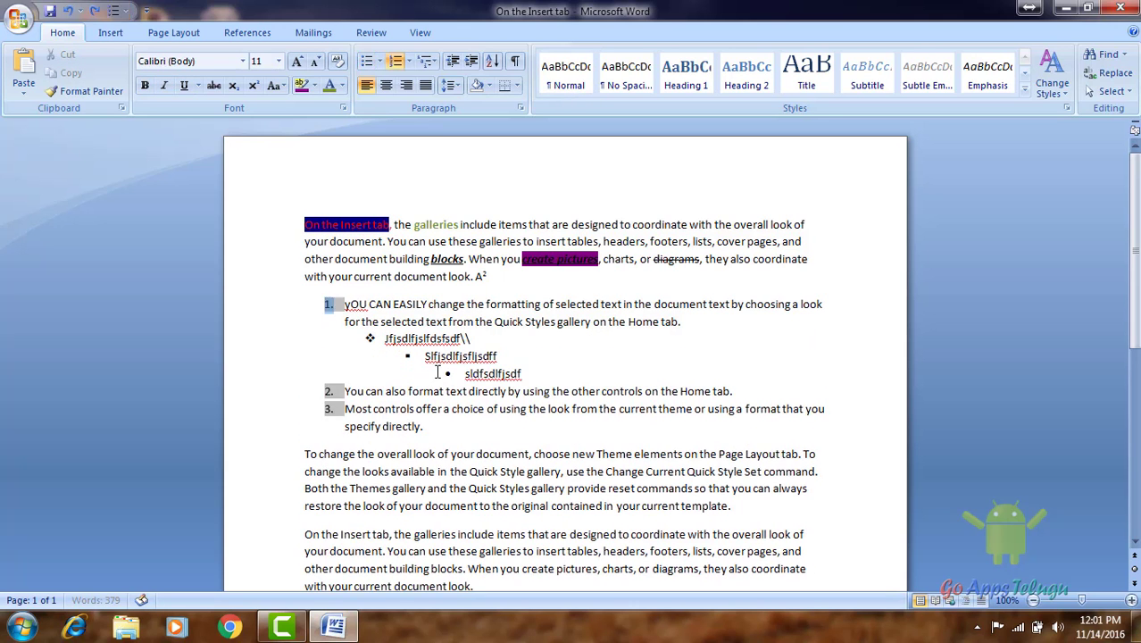
key(ctrl+y)
key(ctrl+y)
key(ctrl+y)
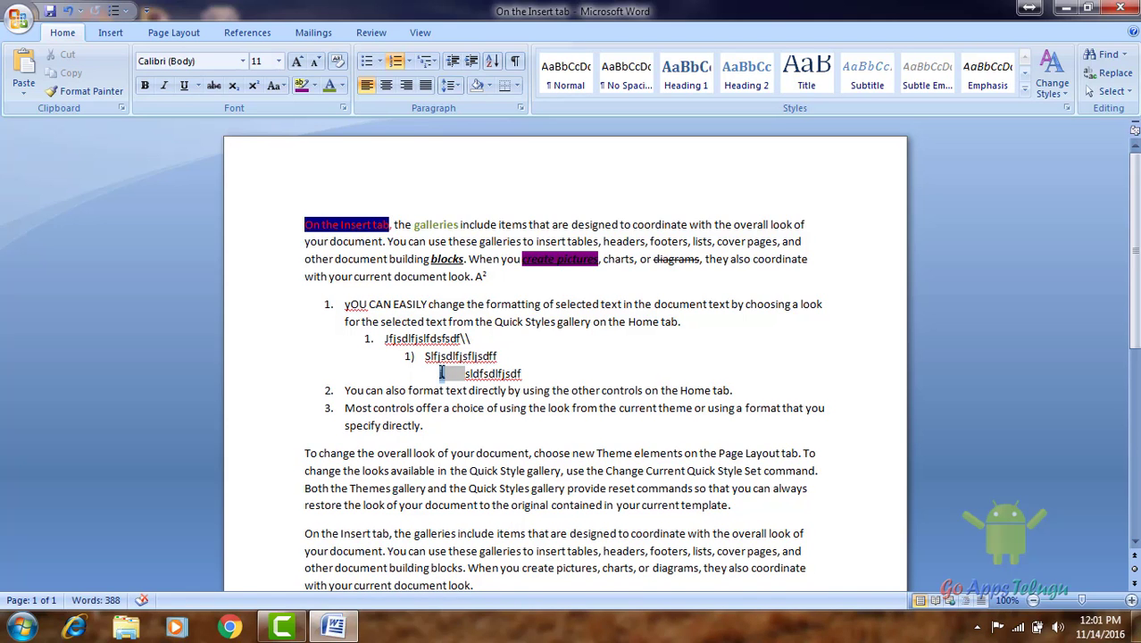
key(ctrl+y)
key(Down)
key(Down)
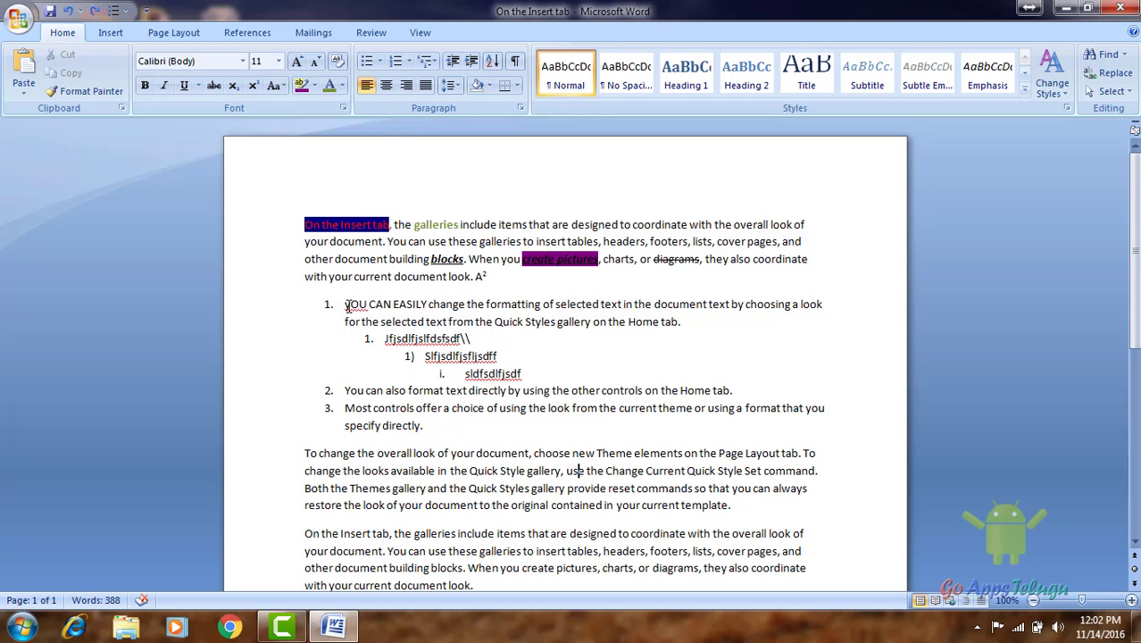
click(431, 63)
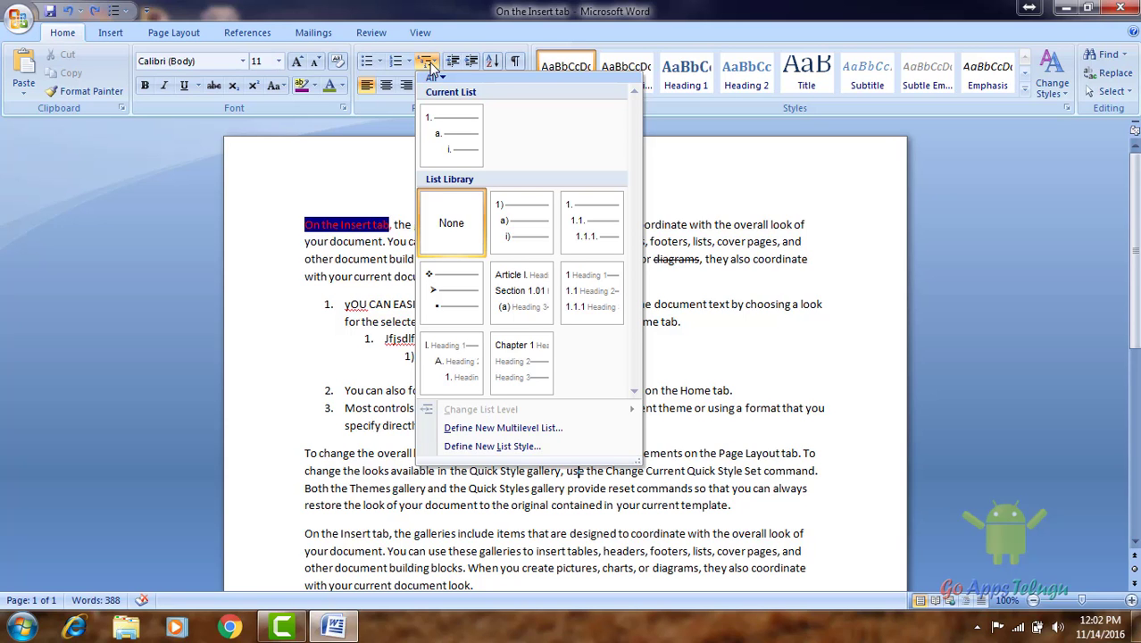
- Apply the 1. / 1.1. / 1.1.1. List Library style to the first item and its sub-items
click(345, 305)
drag(345, 305, 417, 434)
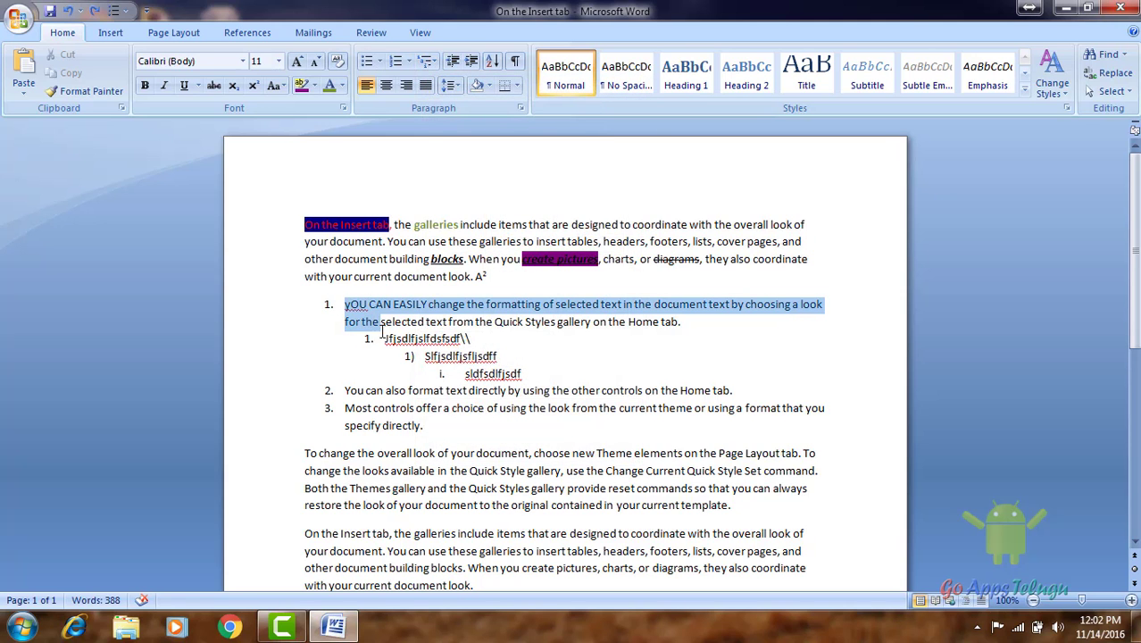
click(377, 321)
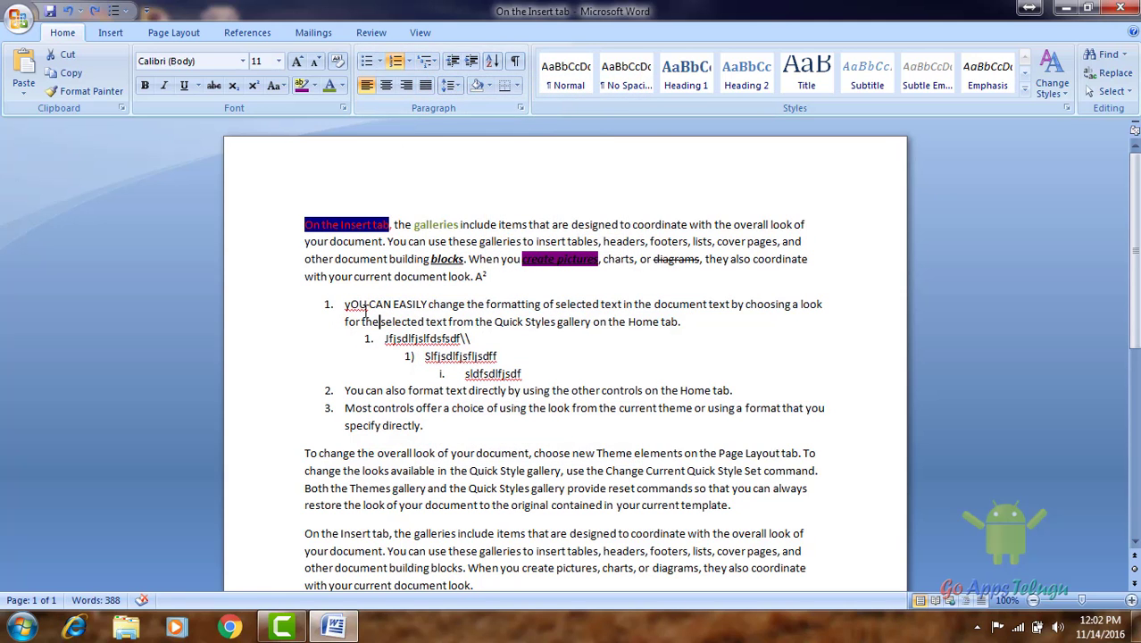
drag(345, 304, 534, 374)
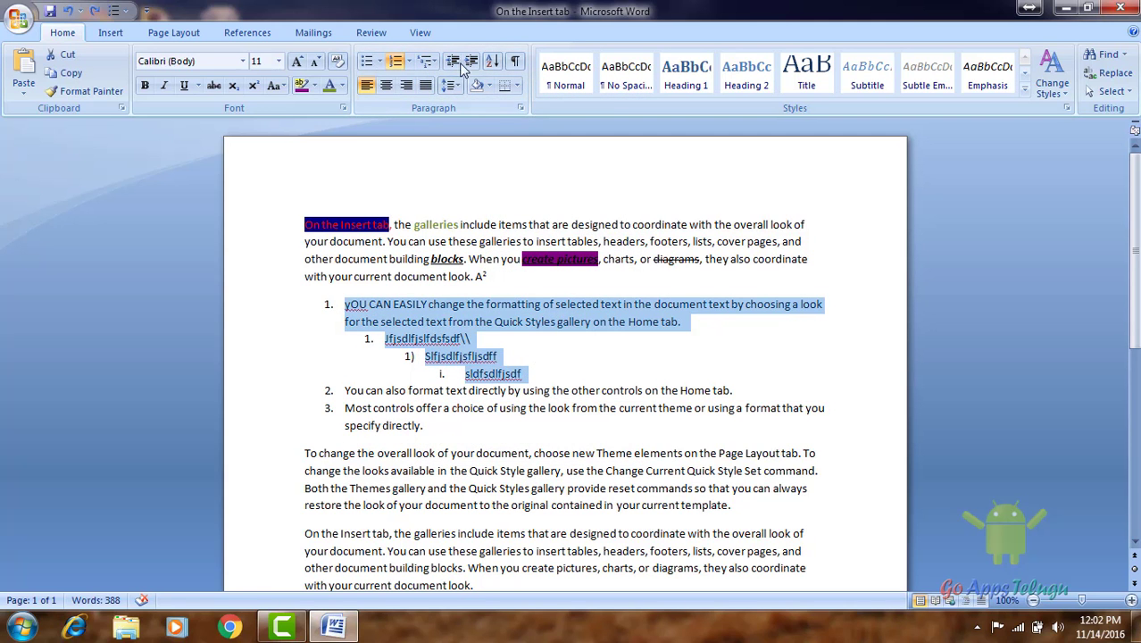
click(432, 63)
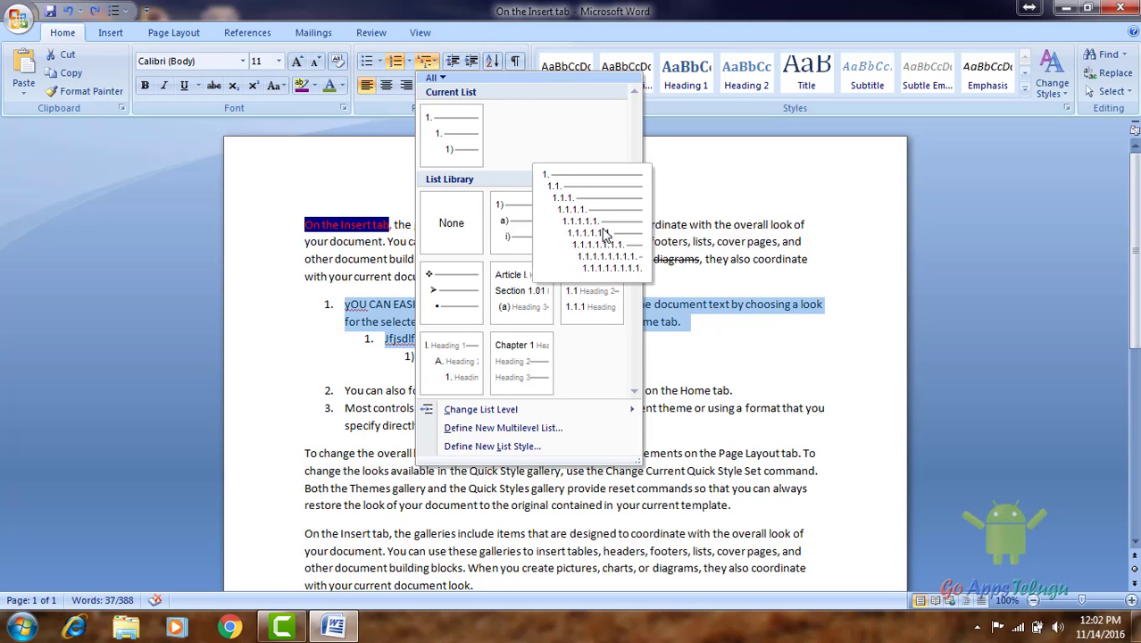
click(592, 223)
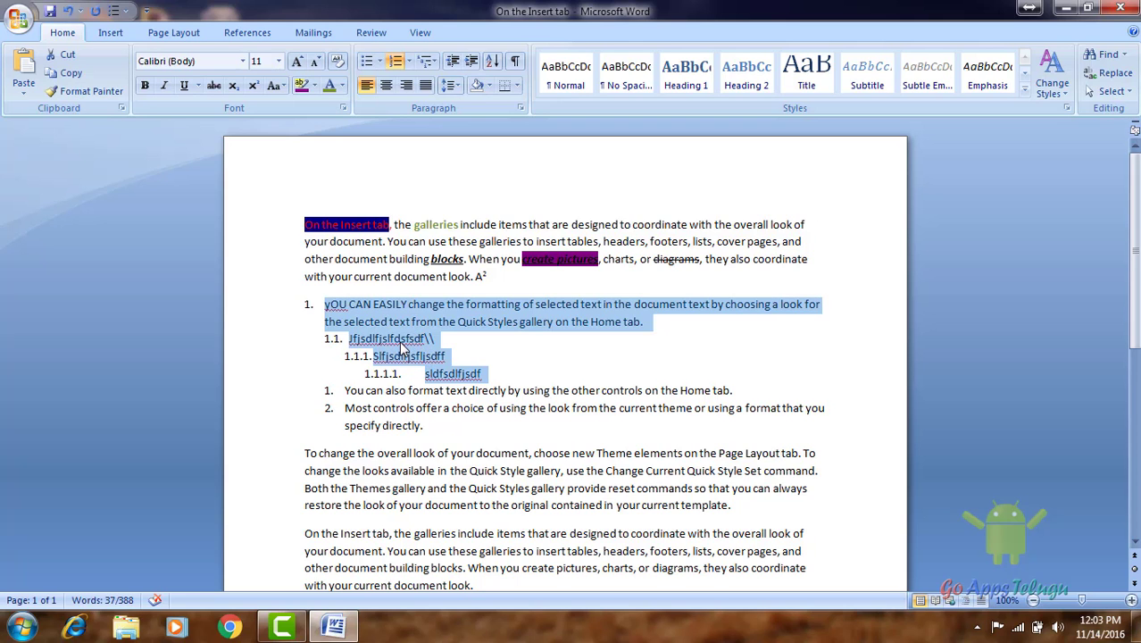
click(432, 61)
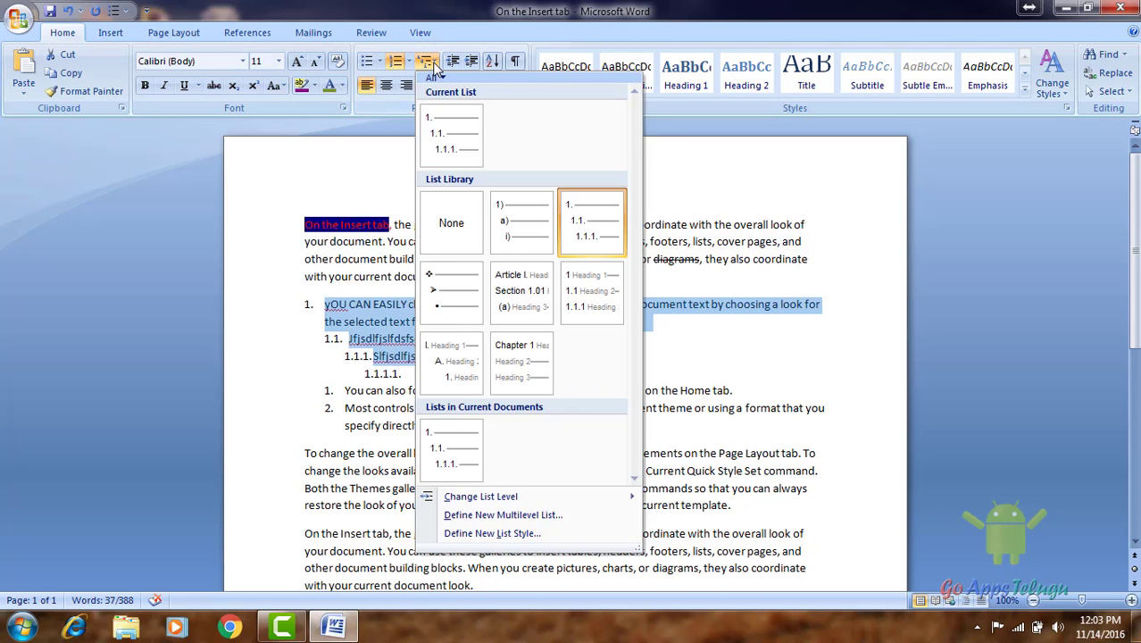